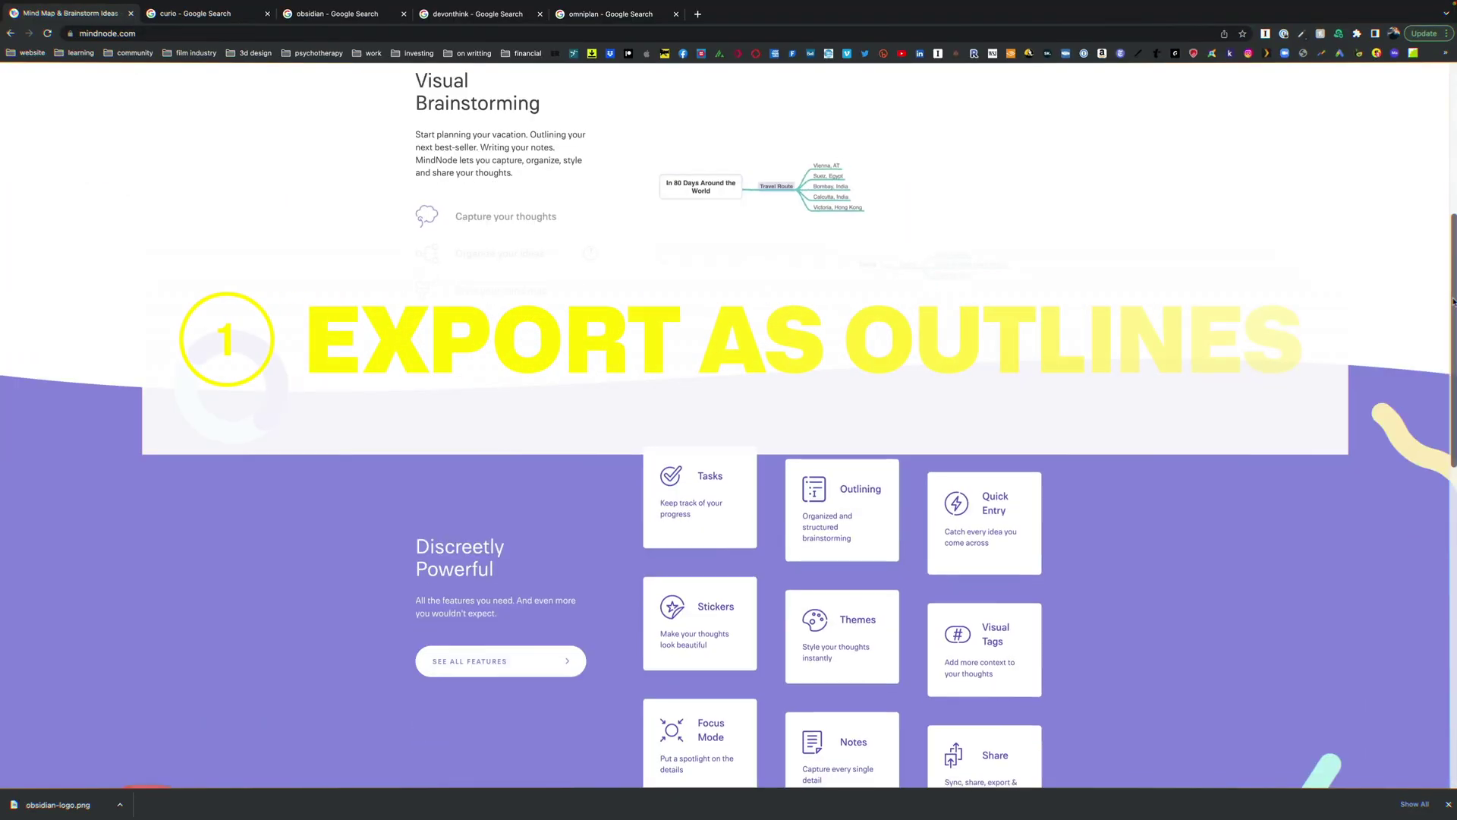
Scroll mindnode.com past the Discreetly Powerful feature cards to the Get Inspired user stories
scroll(1453, 301, down, 3)
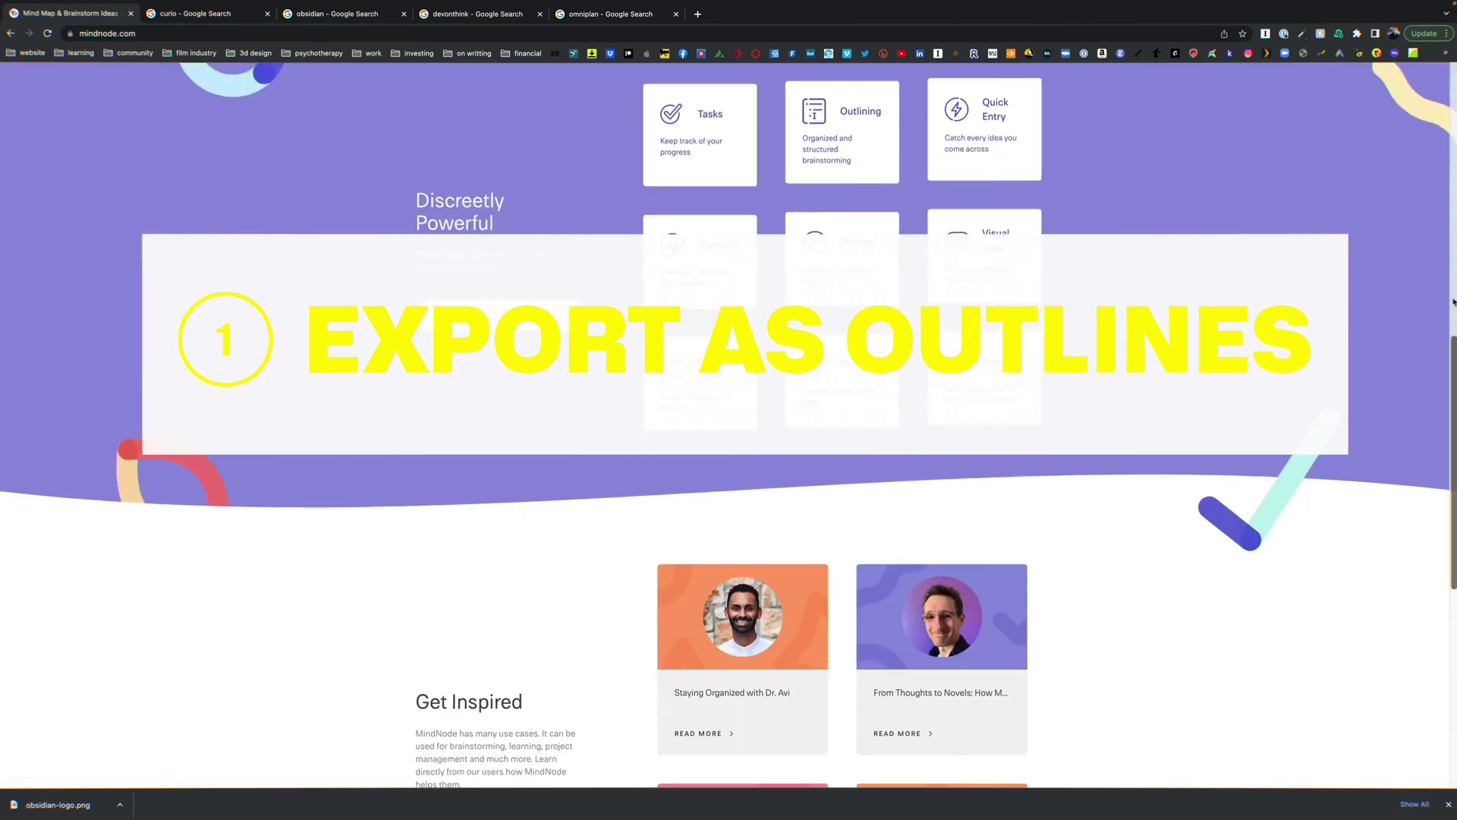
scroll(1453, 301, down, 2)
scroll(1453, 301, down, 2)
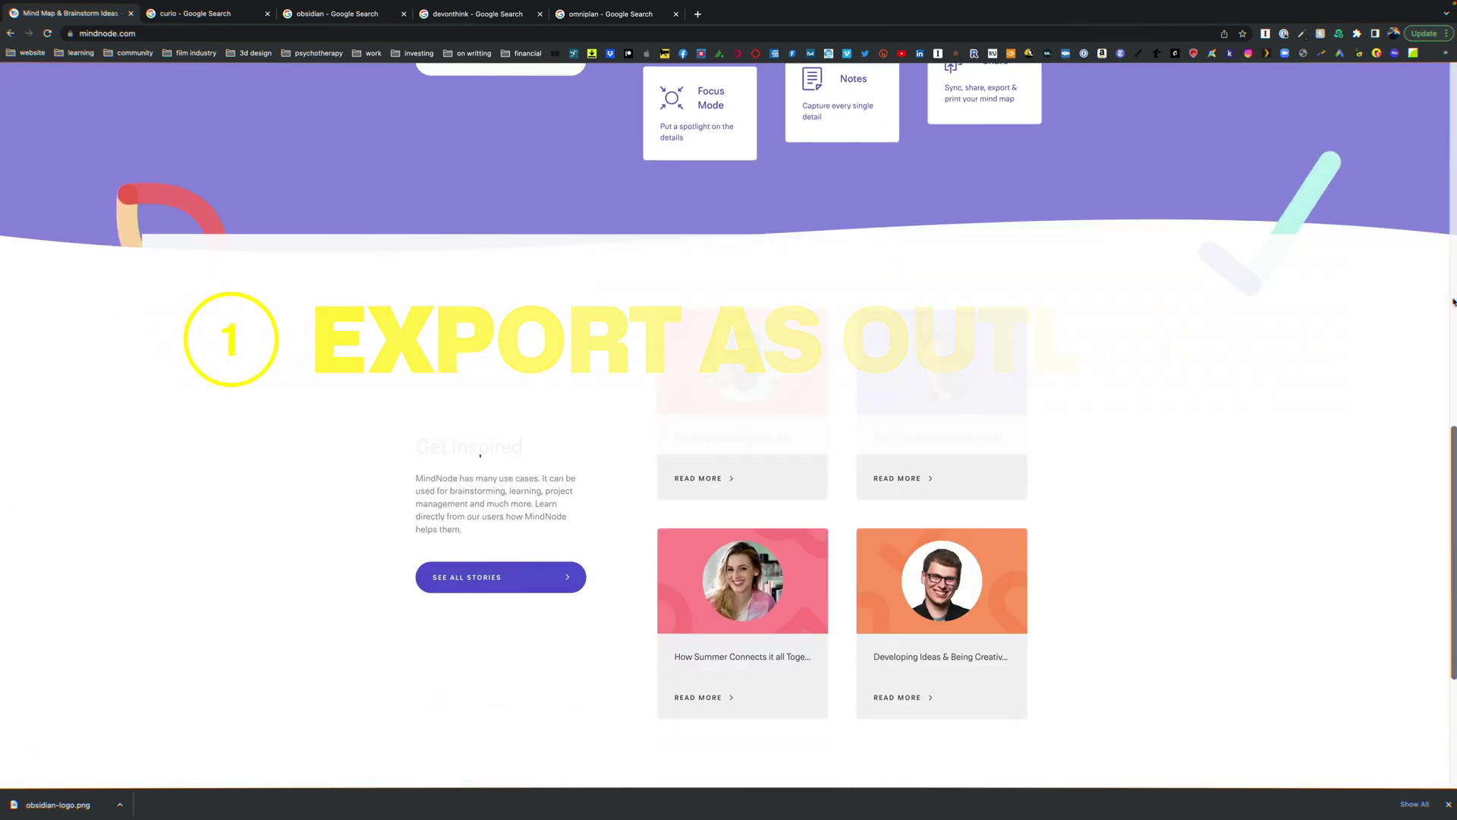
scroll(1453, 301, down, 2)
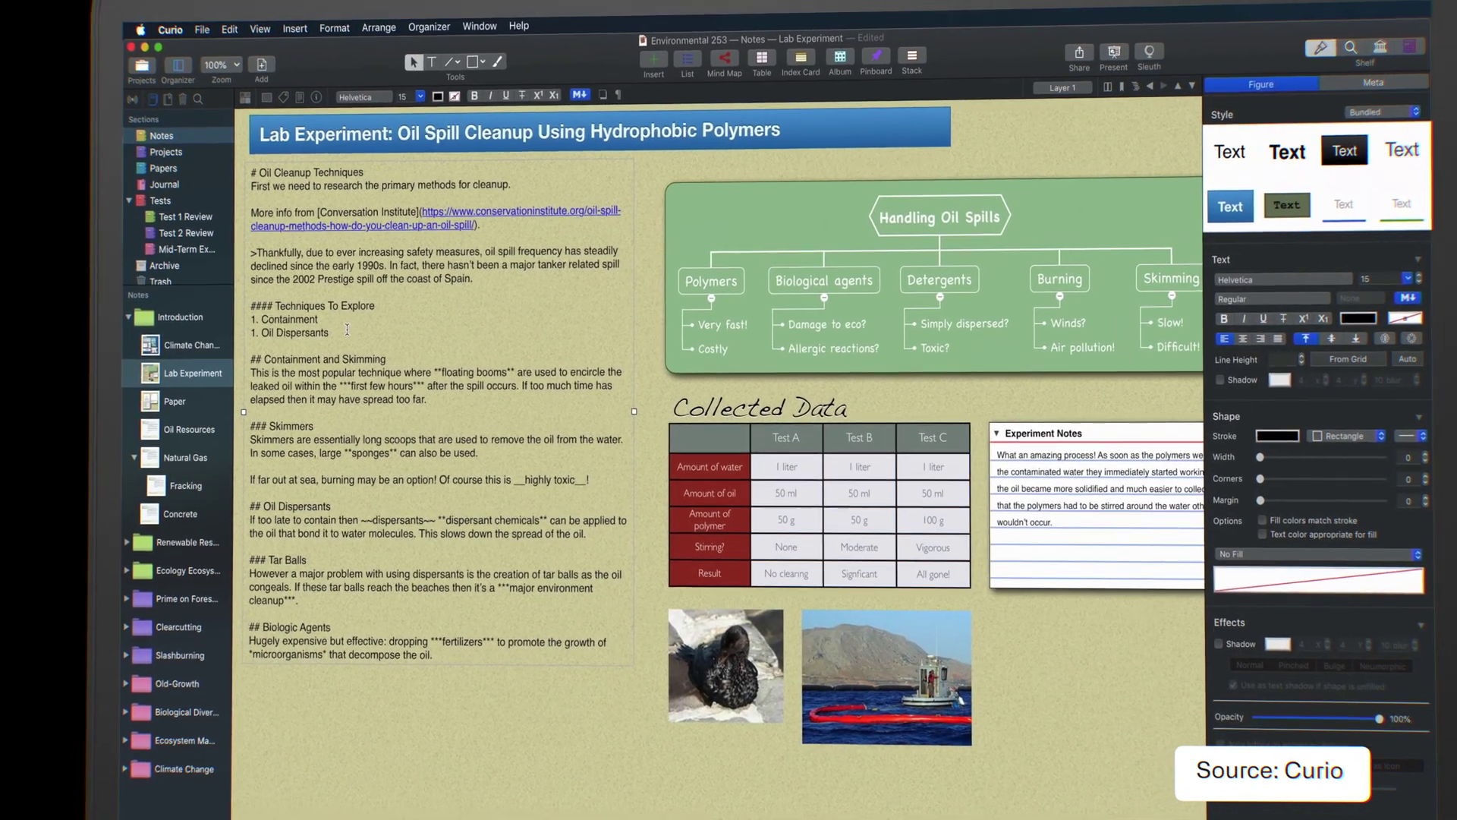
Add the line '1. Biologic Agents' to the techniques list in the note
key(Return)
text(1. Biologic Agents)
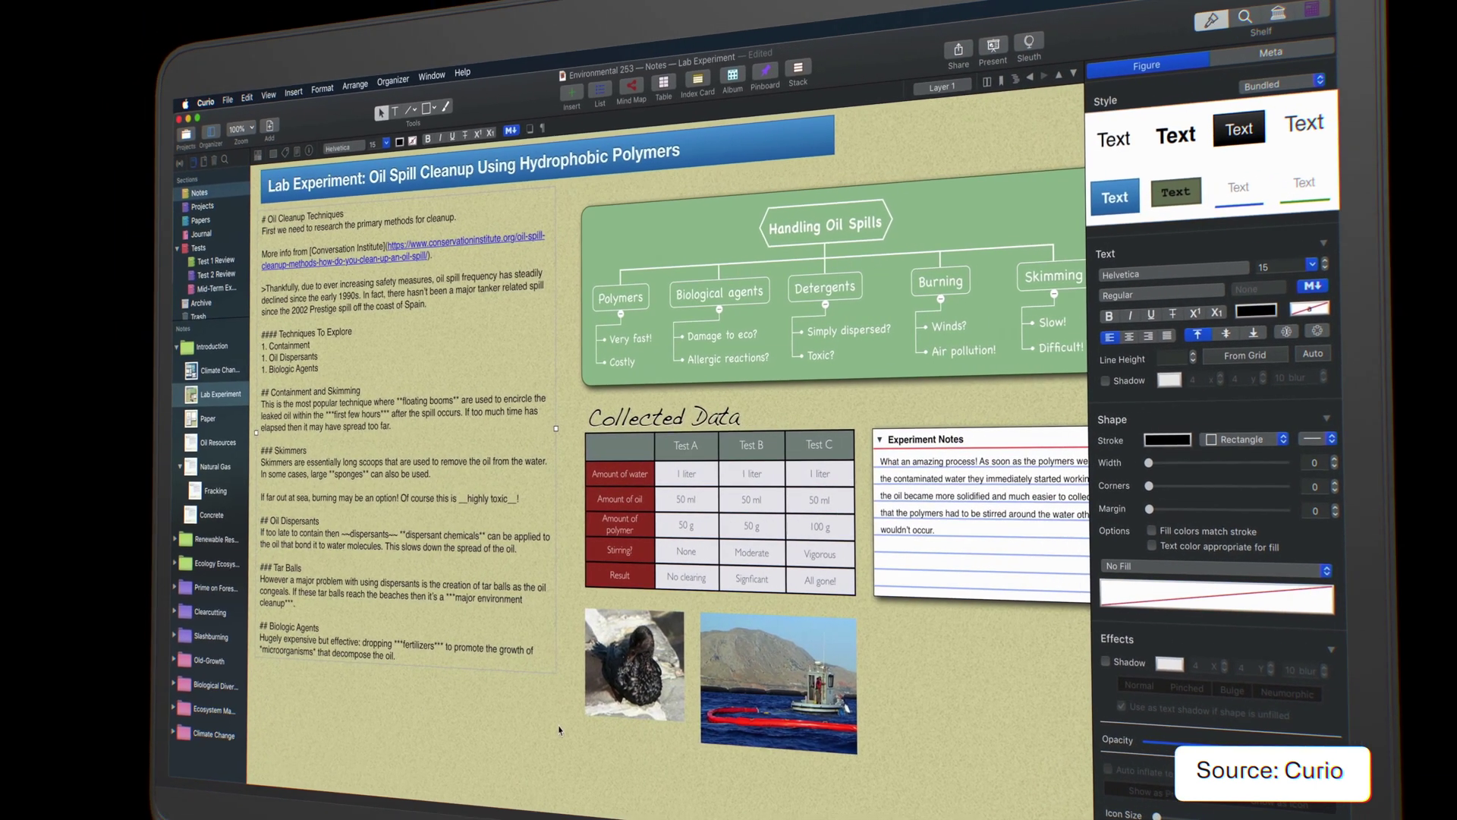
click(559, 730)
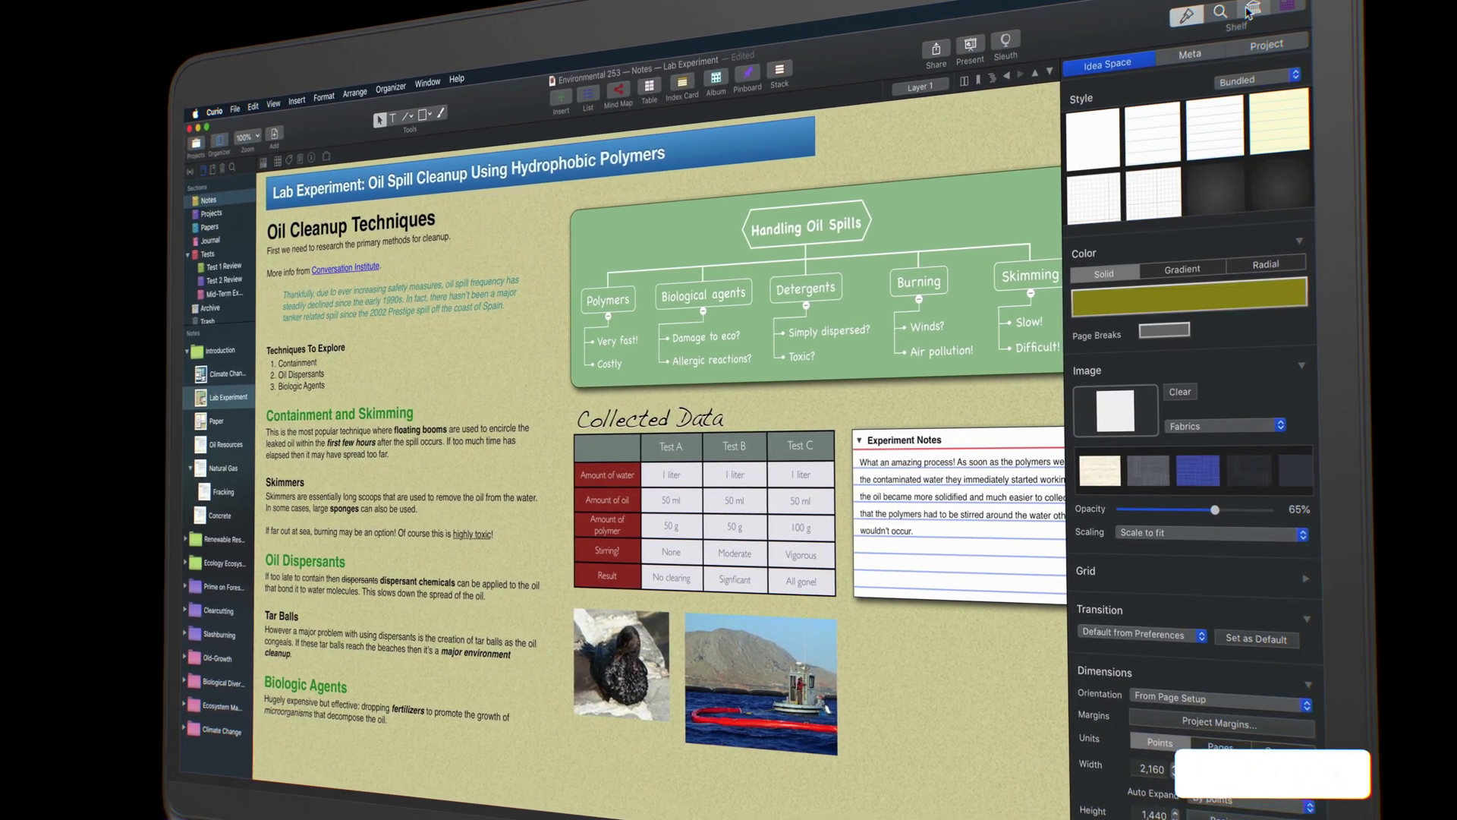
Hide the Feedback layer's callouts from the Shelf's Layers list
click(1250, 9)
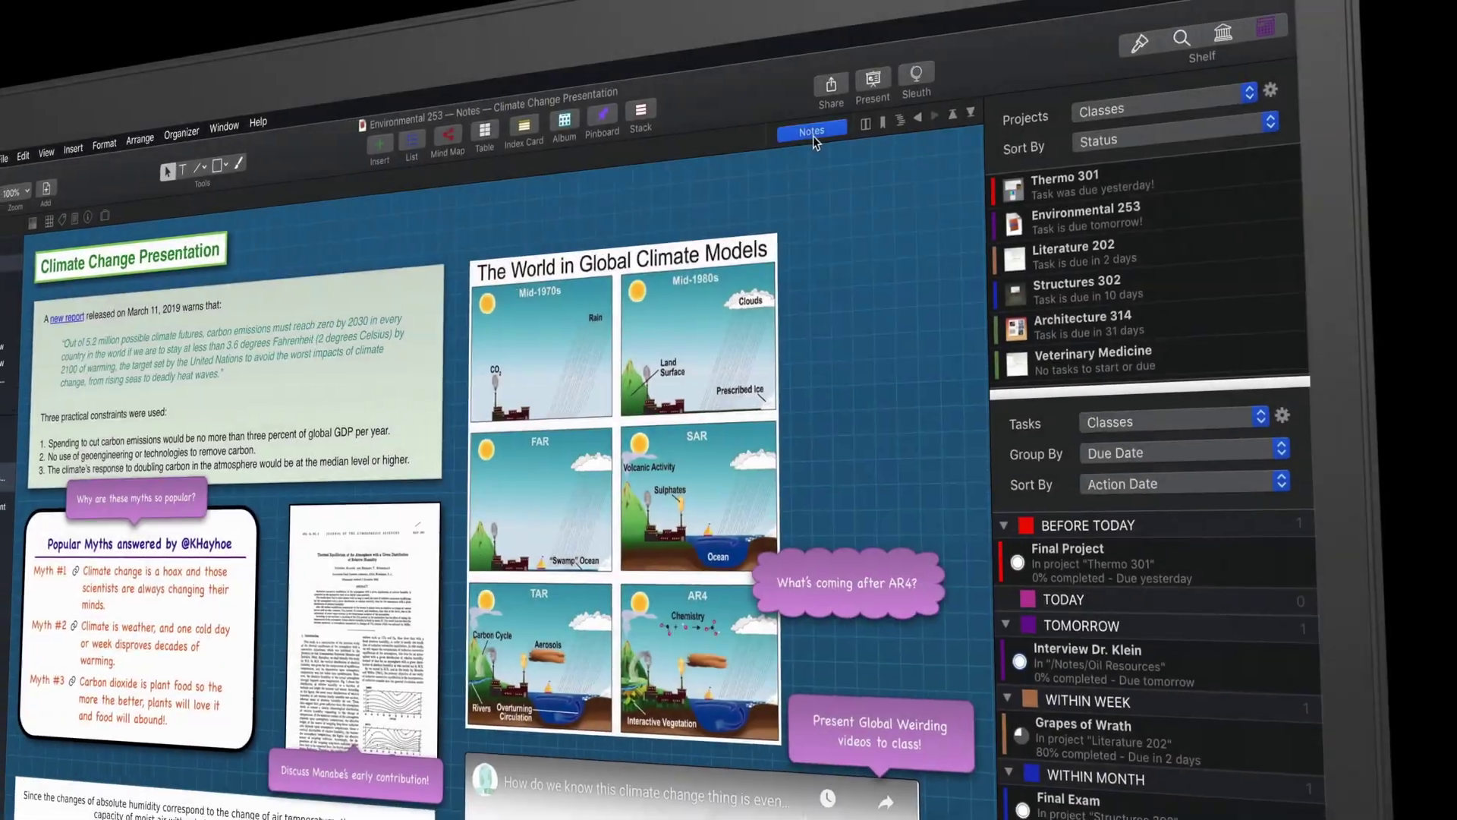
click(882, 137)
click(945, 175)
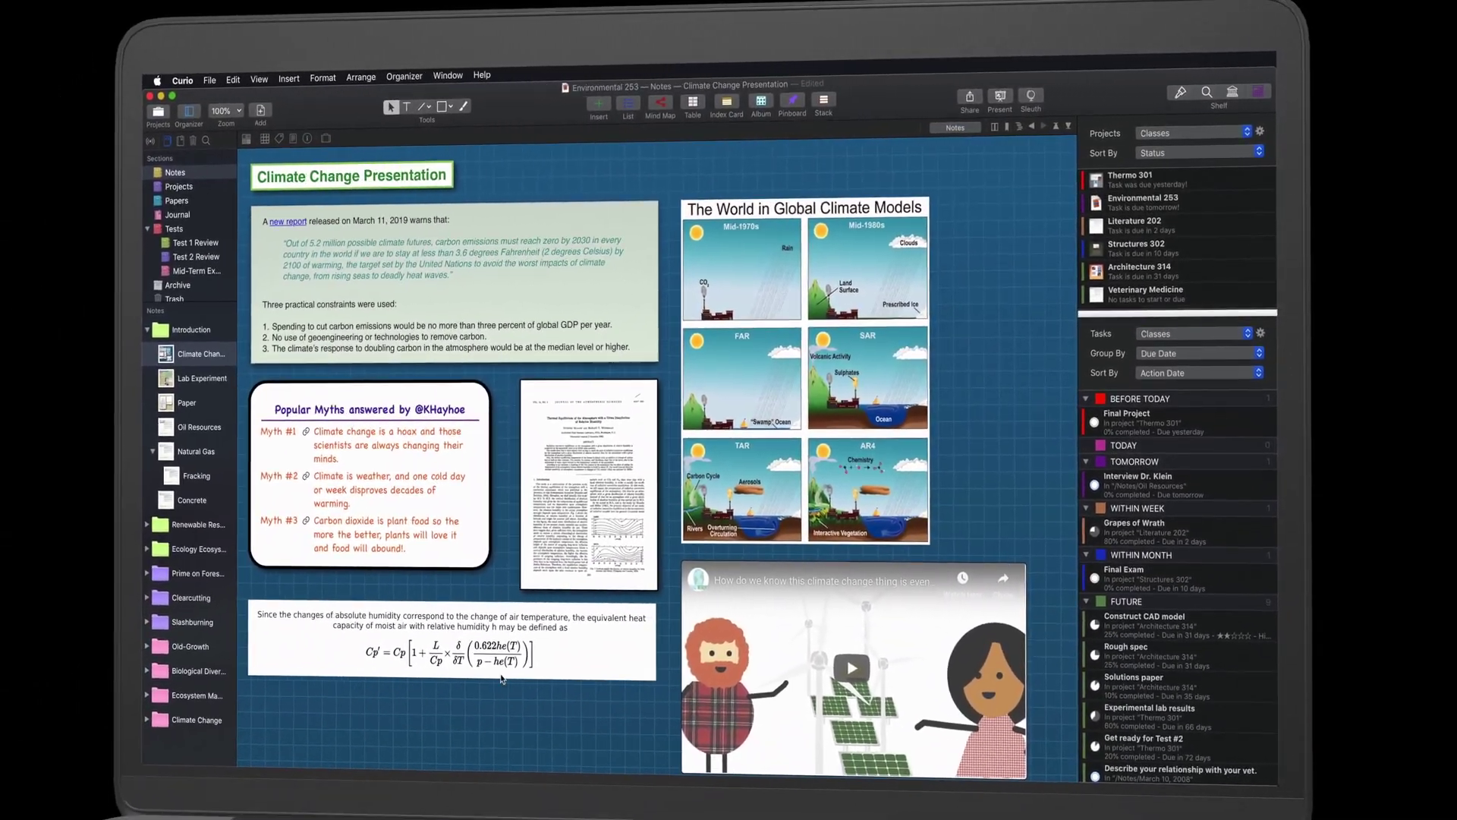
Browse the welcome project's Meta, Figure Actions and Figures pages, ending on Idea Spaces
double_click(501, 678)
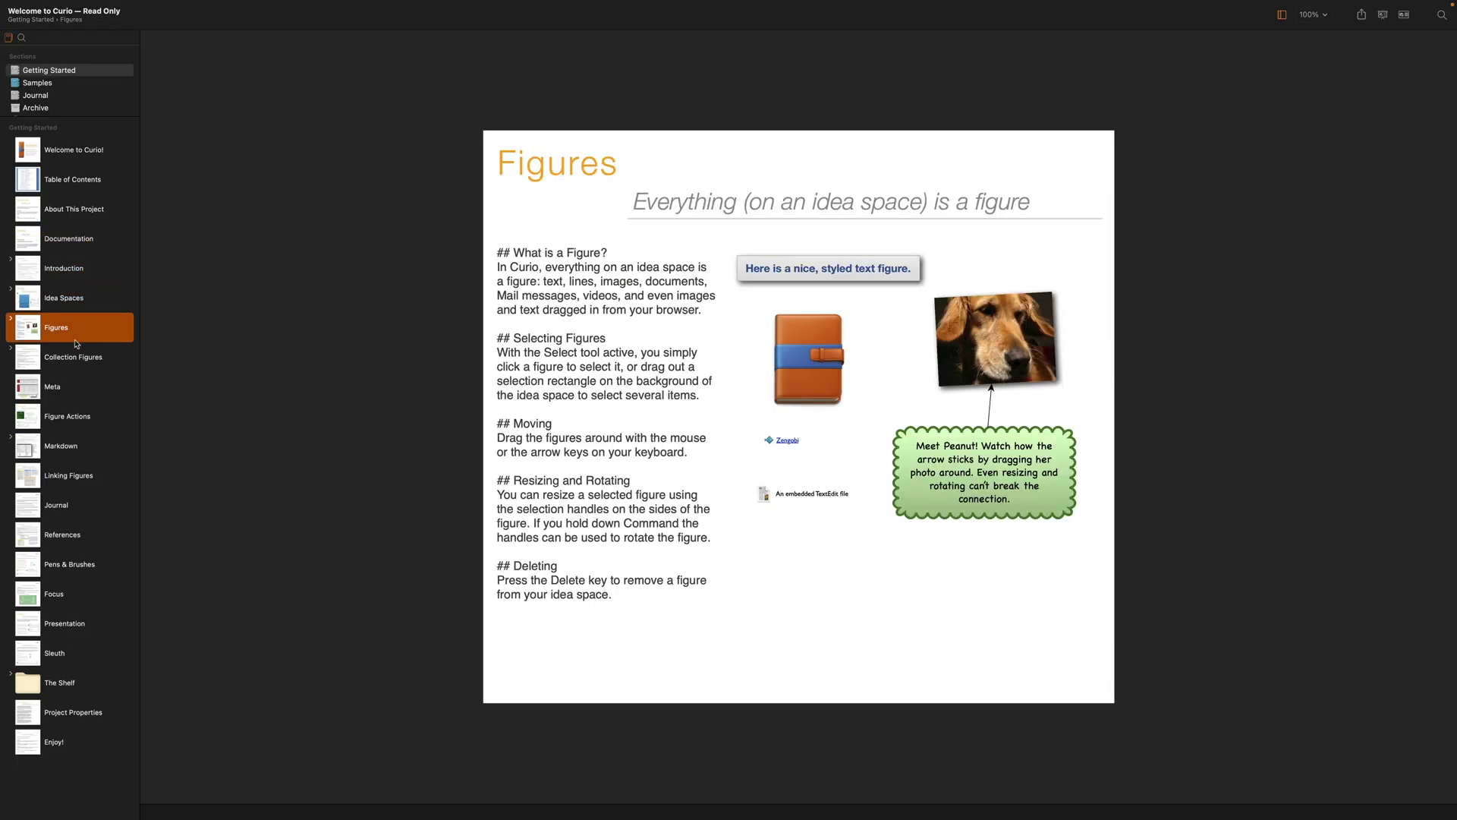
click(52, 386)
click(62, 420)
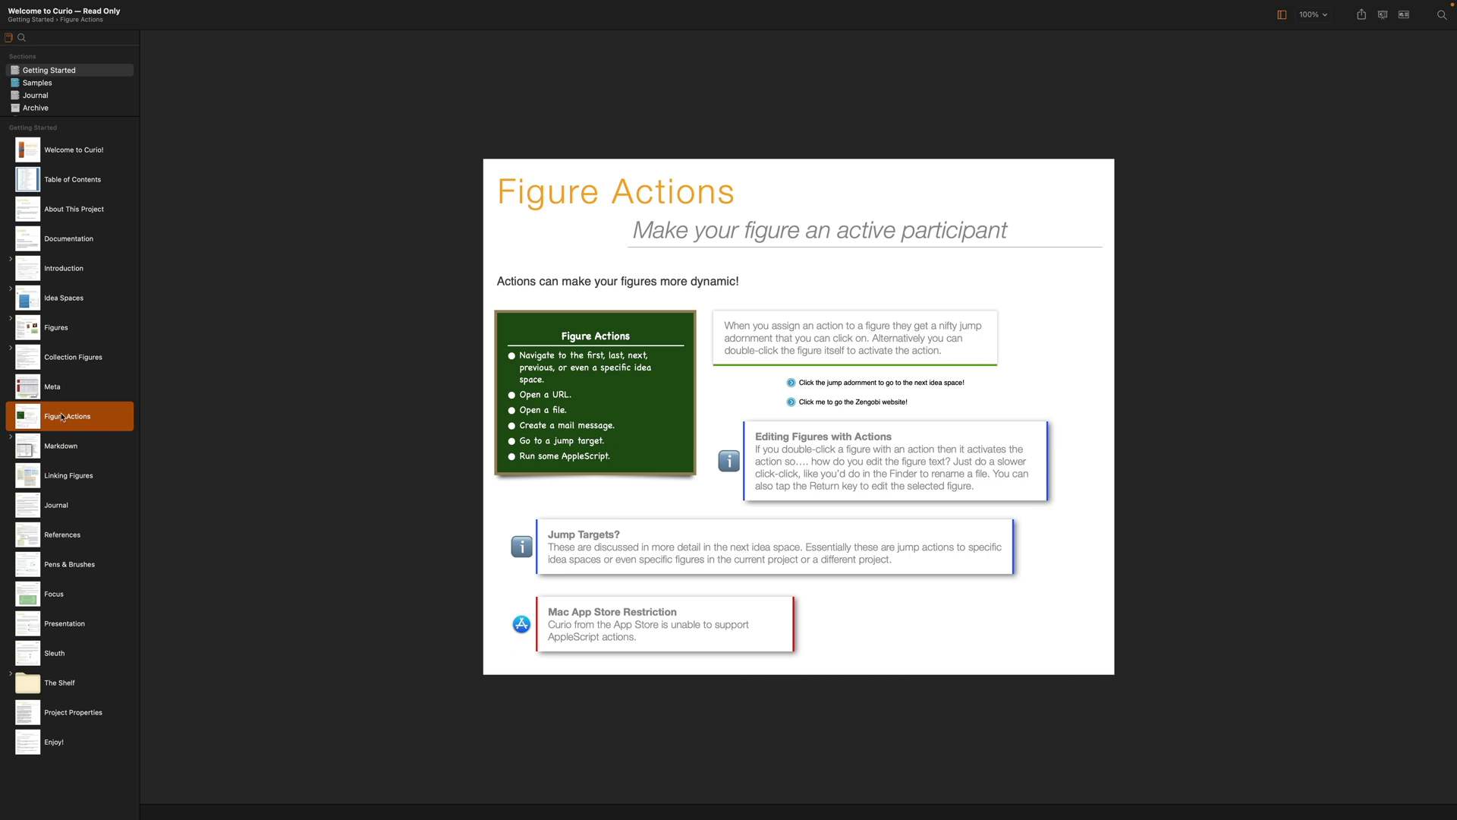
click(83, 327)
click(76, 297)
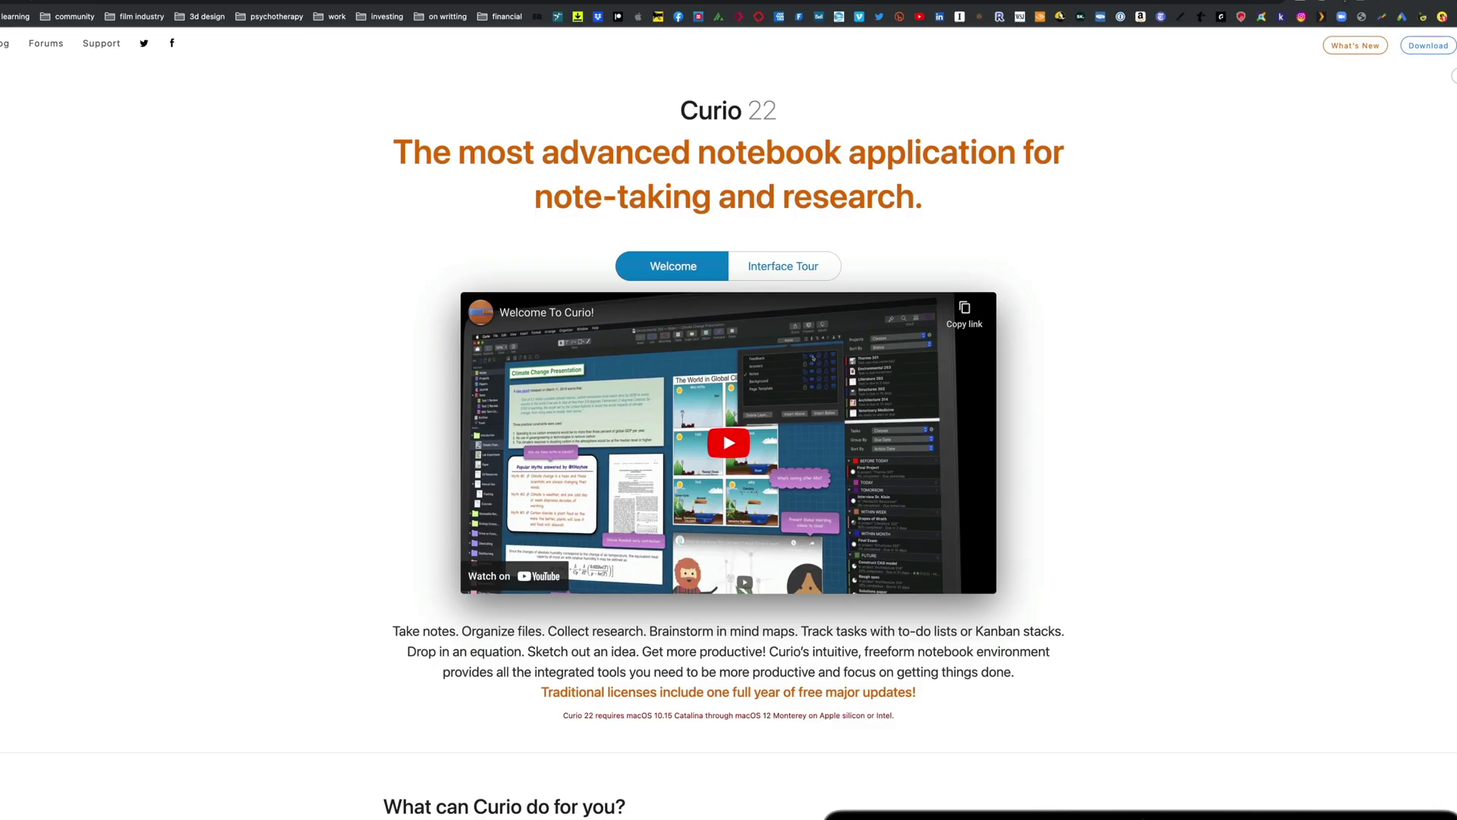
Scroll the Curio website and the YouTube 'curio mac' results, ending at Download Curio
scroll(729, 455, down, 5)
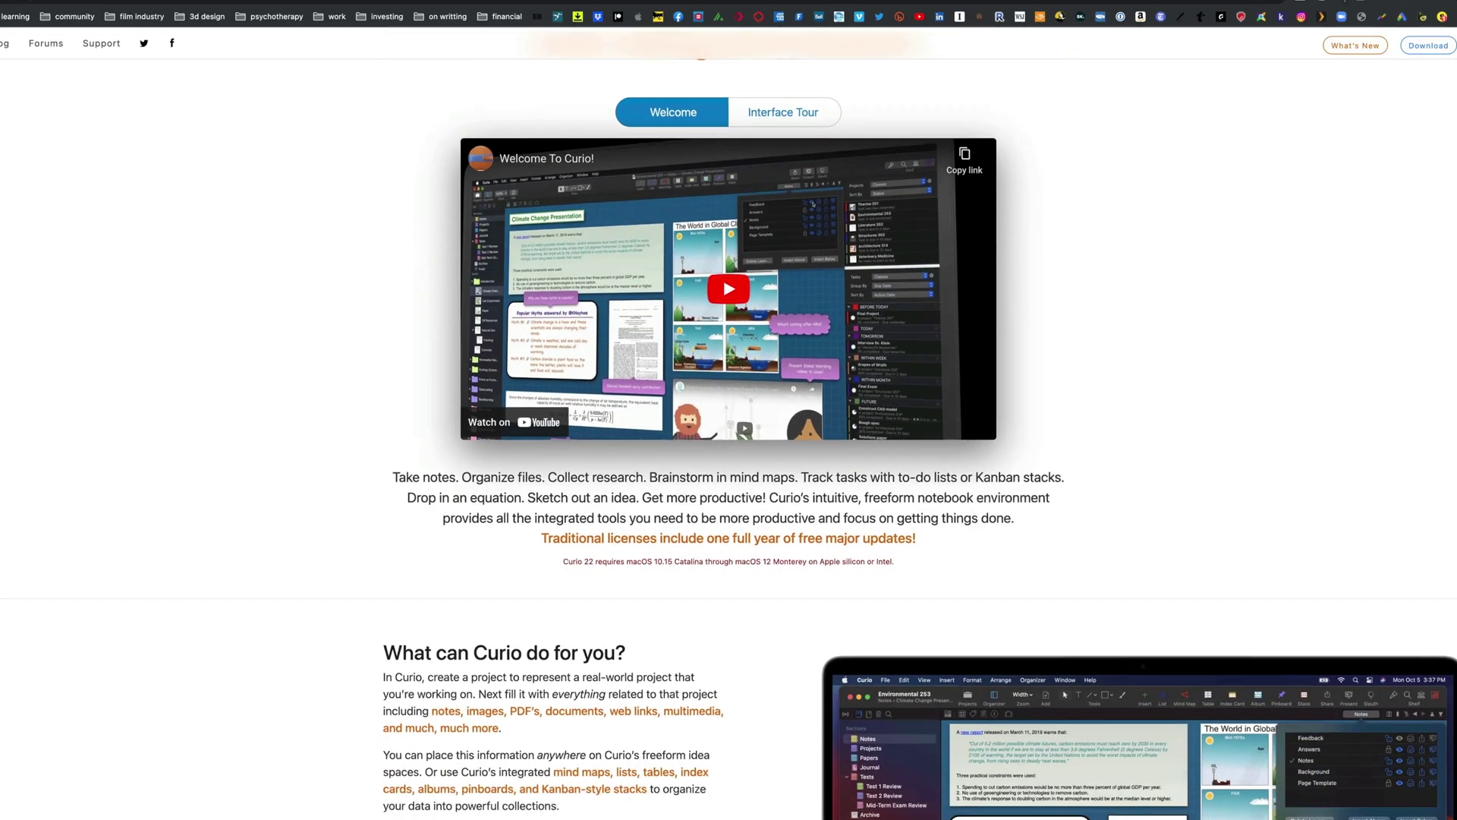
scroll(729, 456, down, 4)
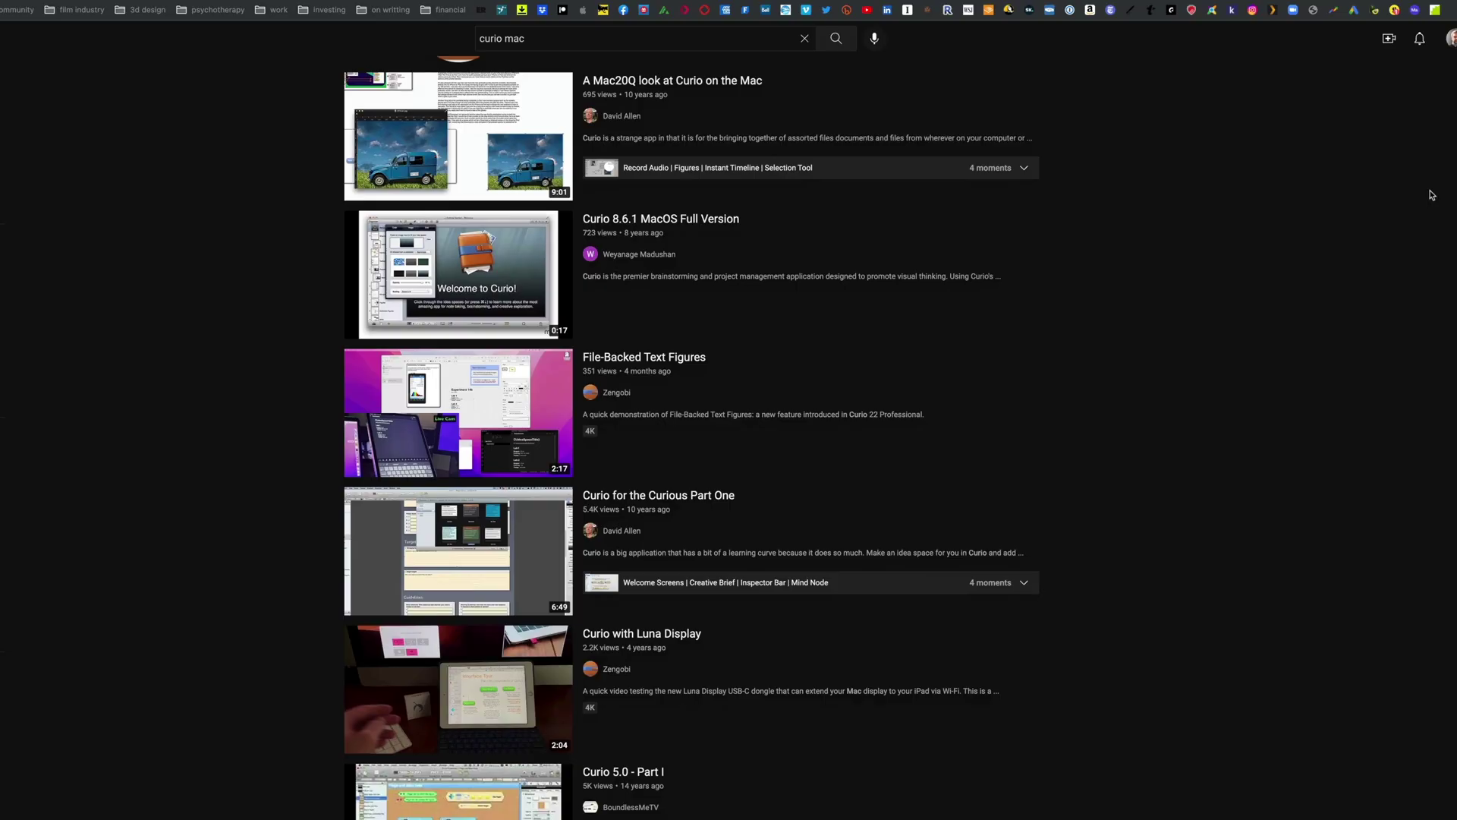
scroll(1351, 277, down, 3)
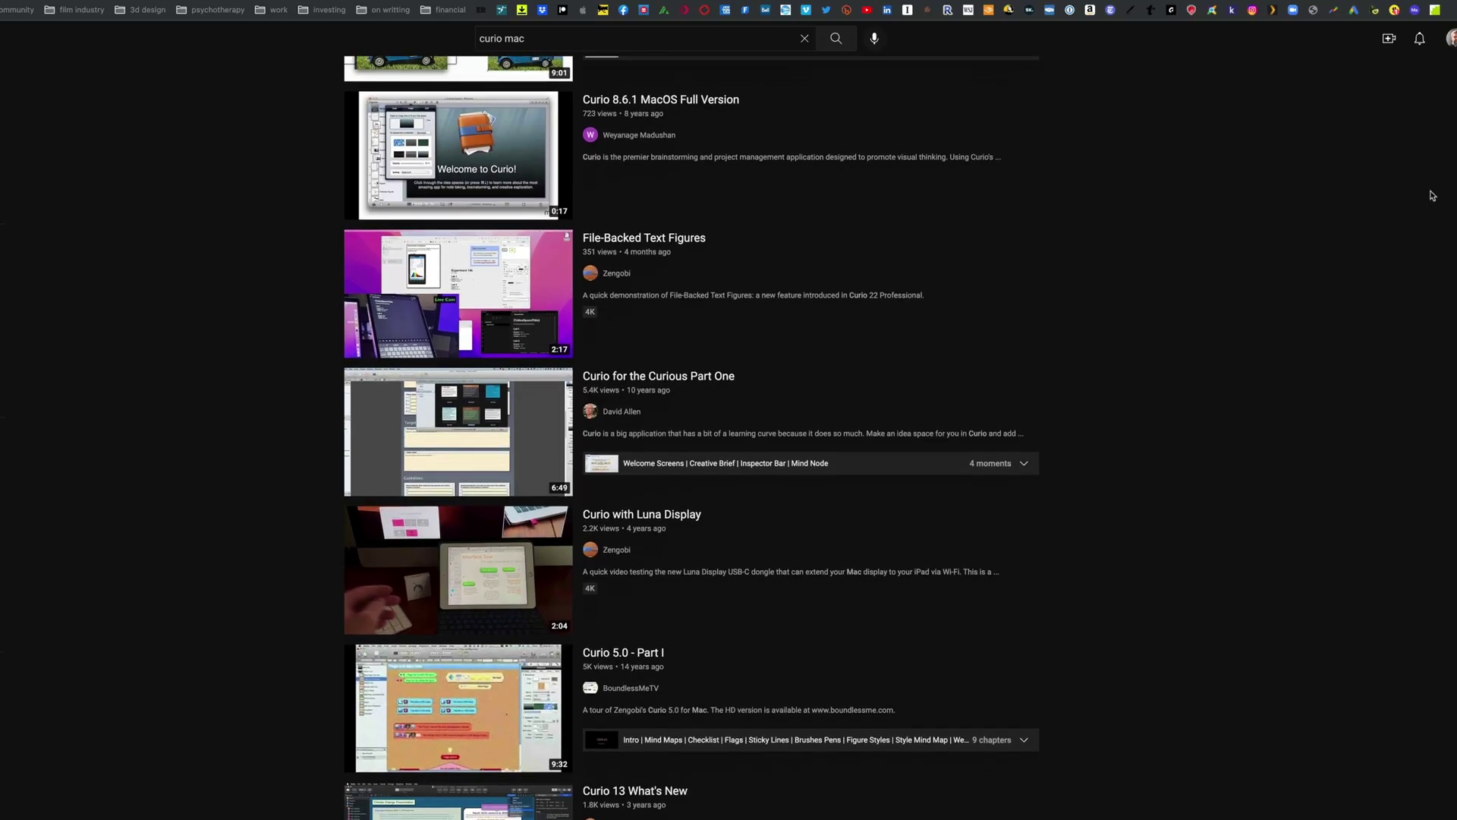
scroll(728, 410, down, 5)
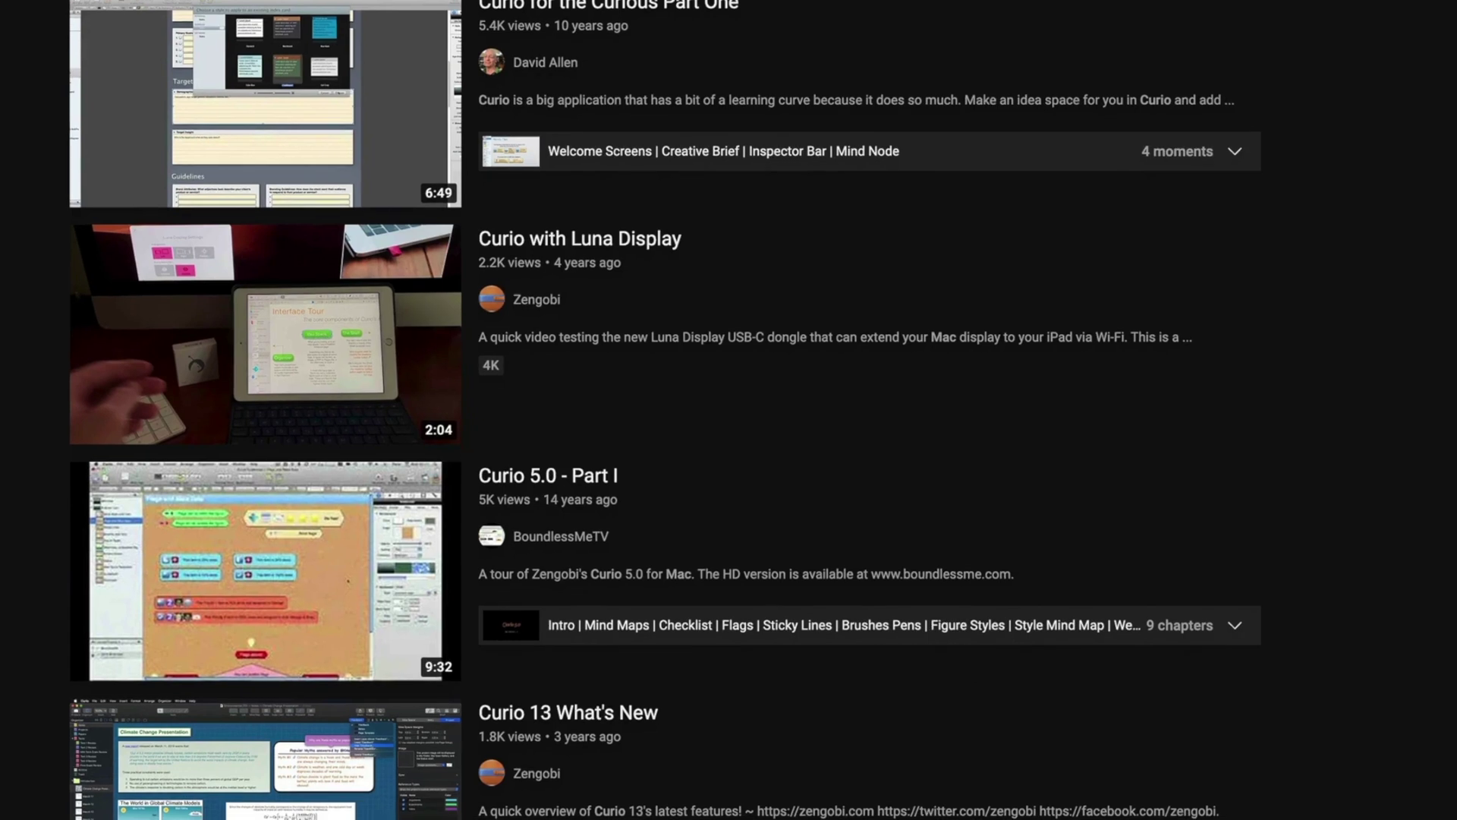
scroll(729, 409, down, 7)
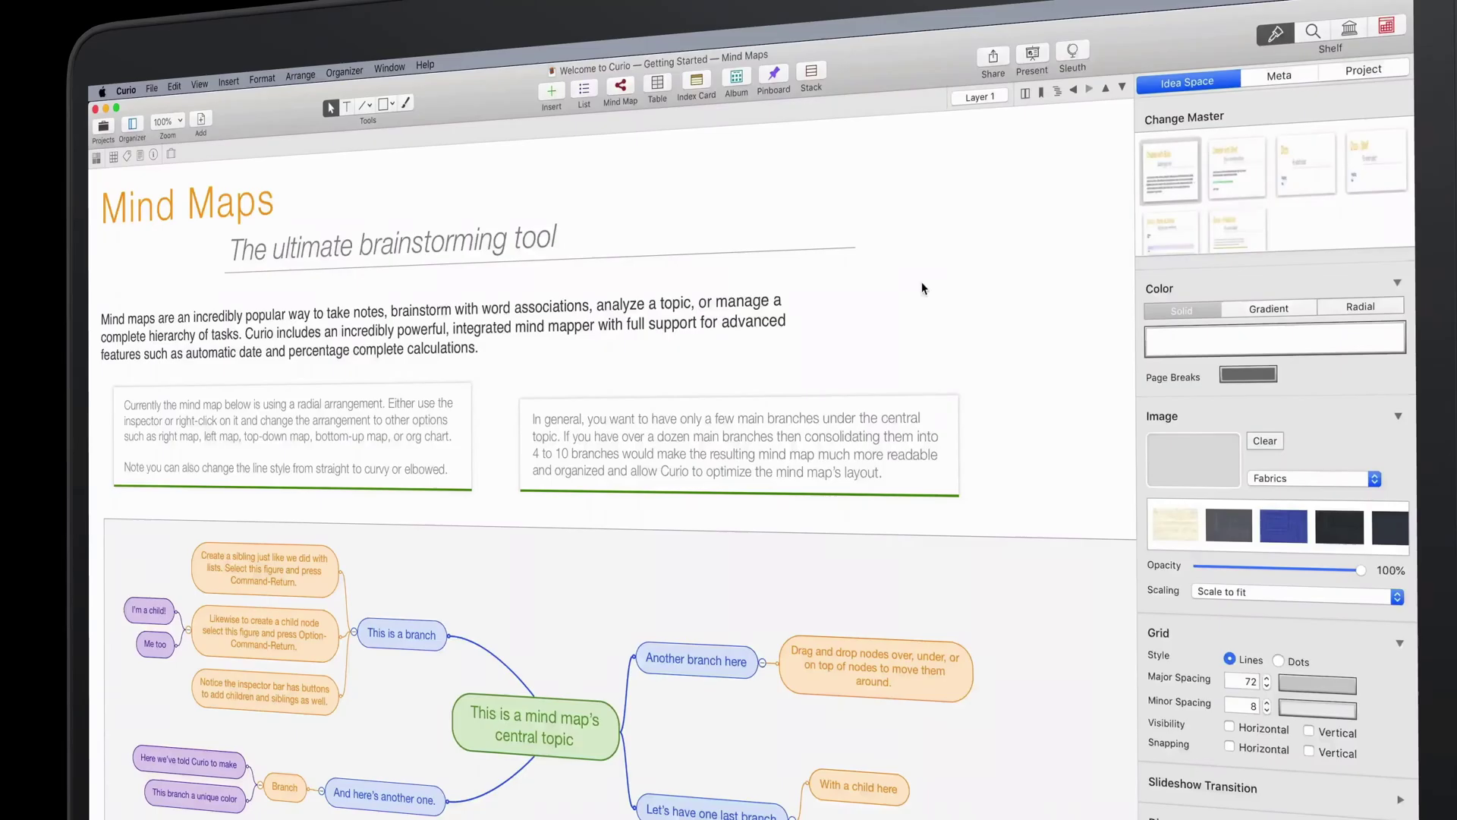
scroll(923, 288, down, 10)
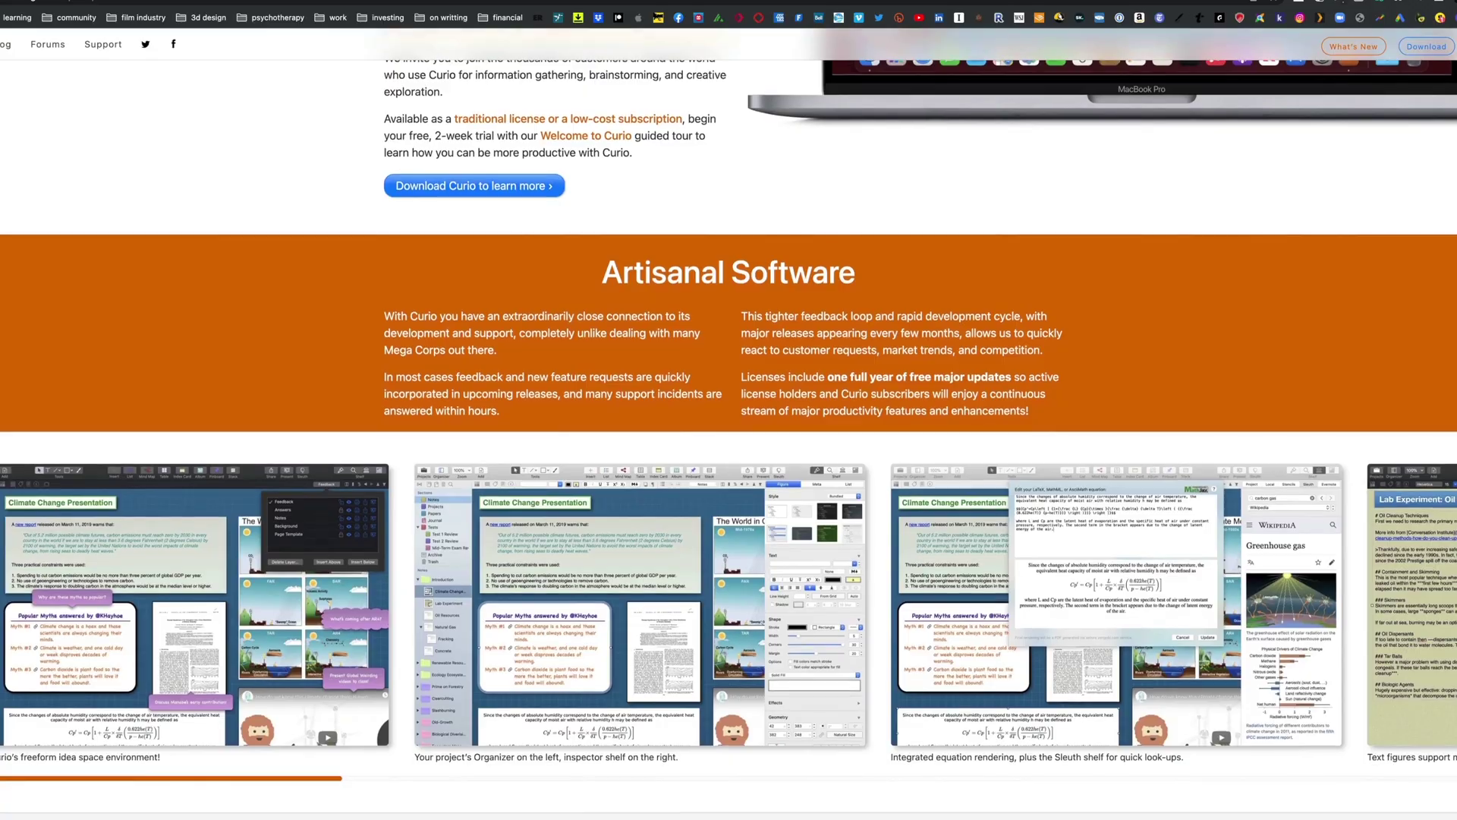
scroll(729, 410, down, 5)
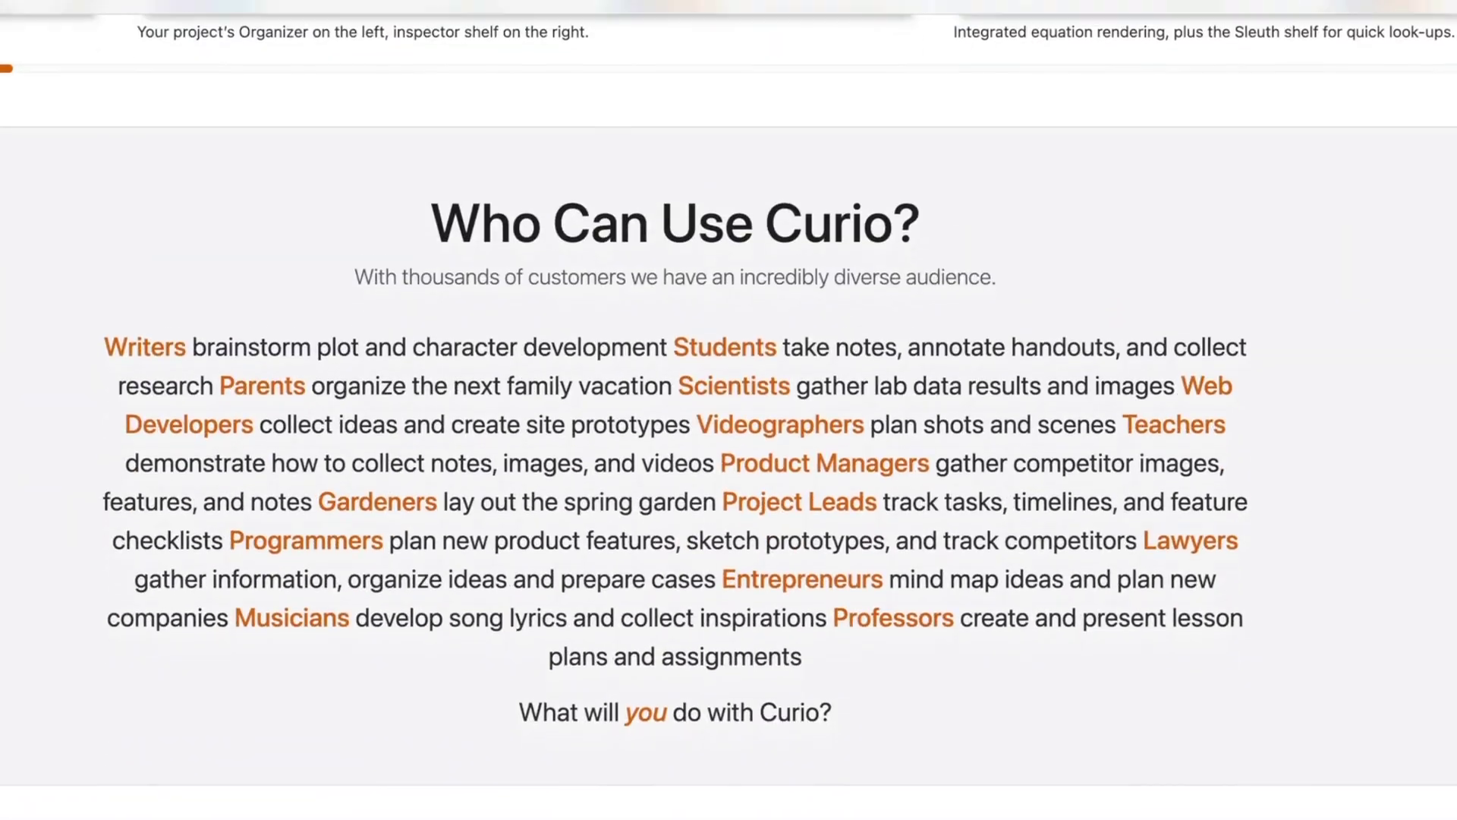
scroll(728, 410, down, 10)
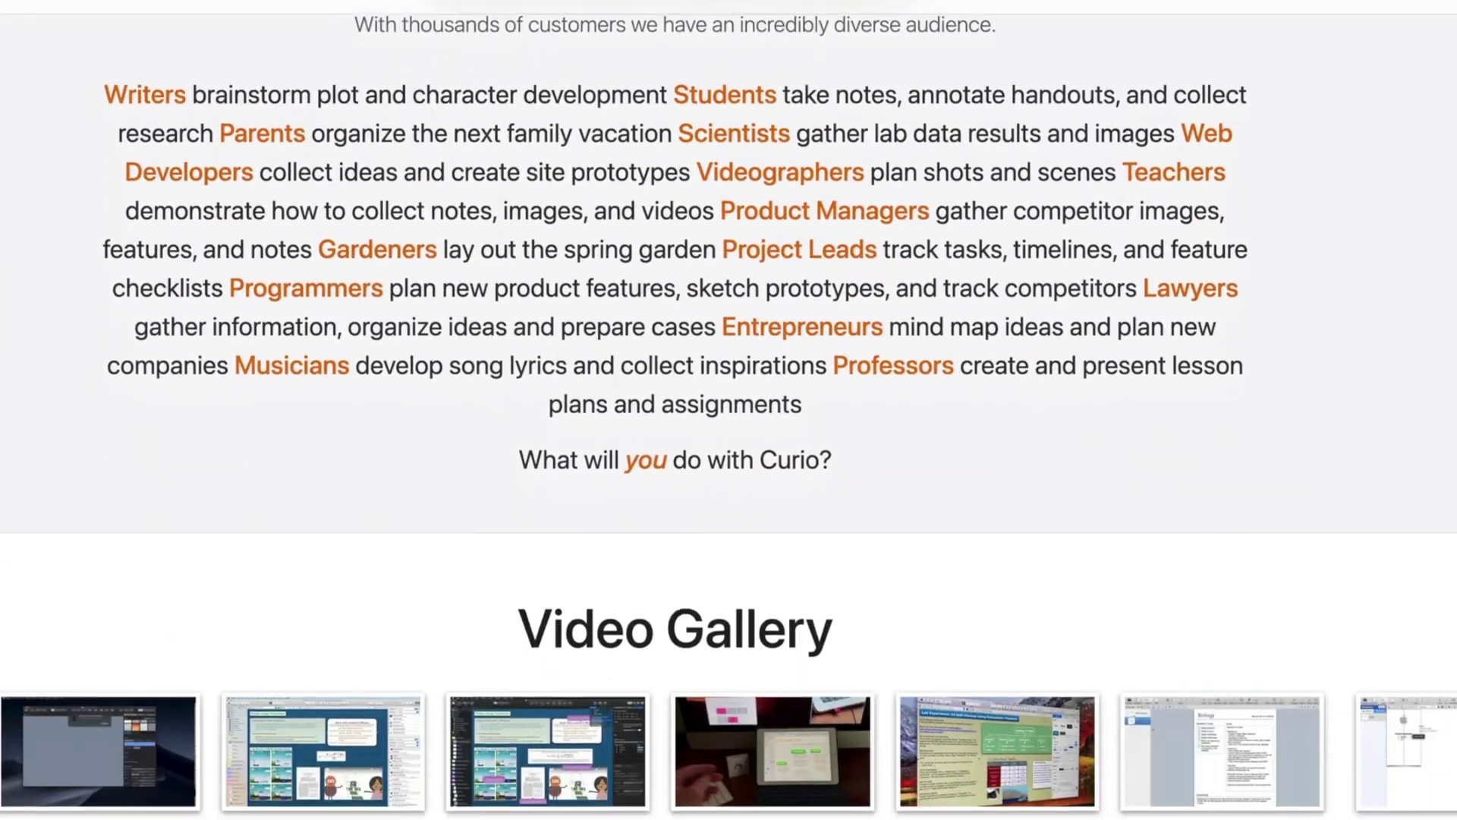
scroll(728, 409, down, 10)
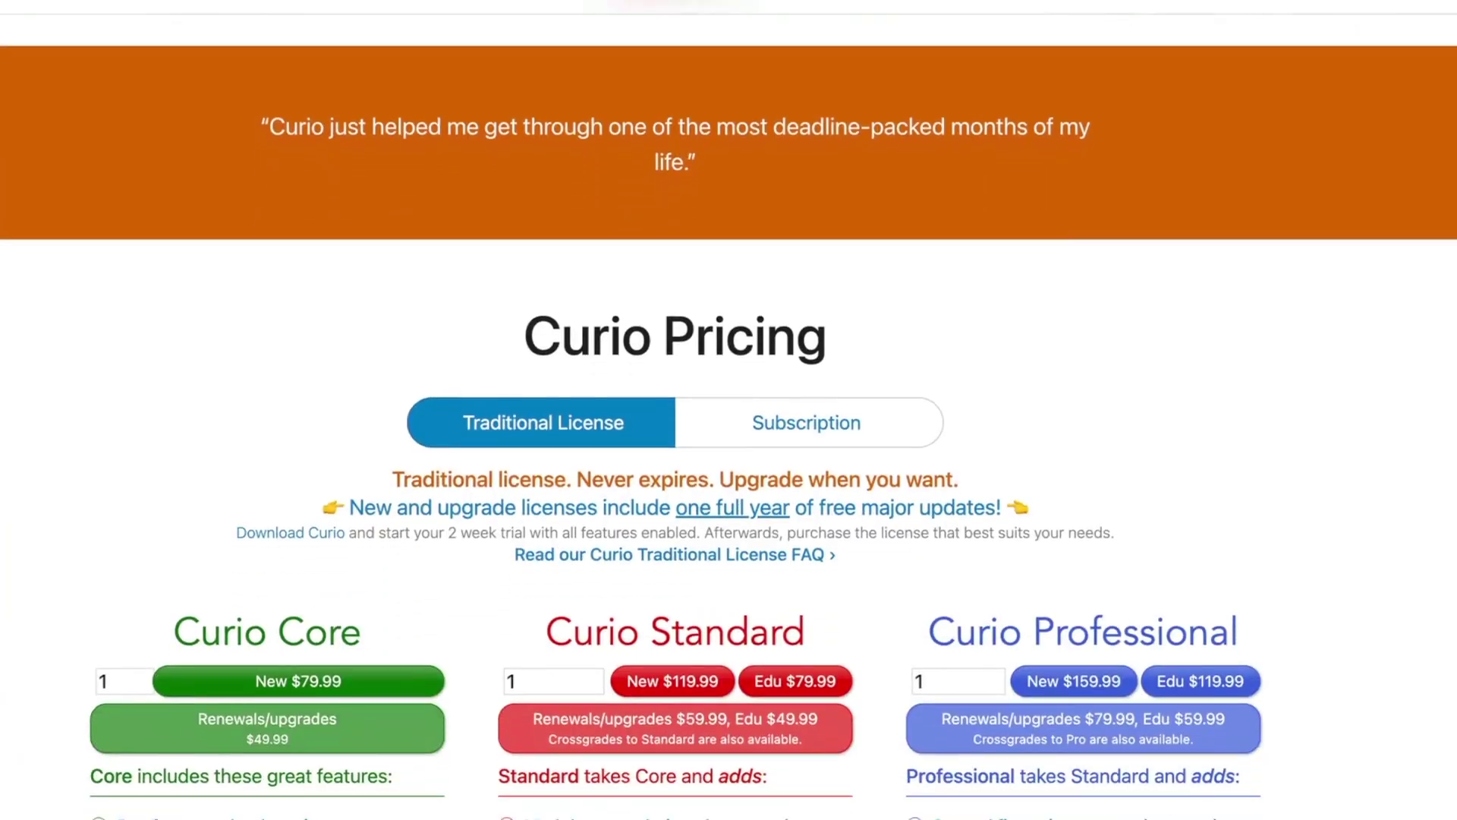
scroll(728, 410, down, 10)
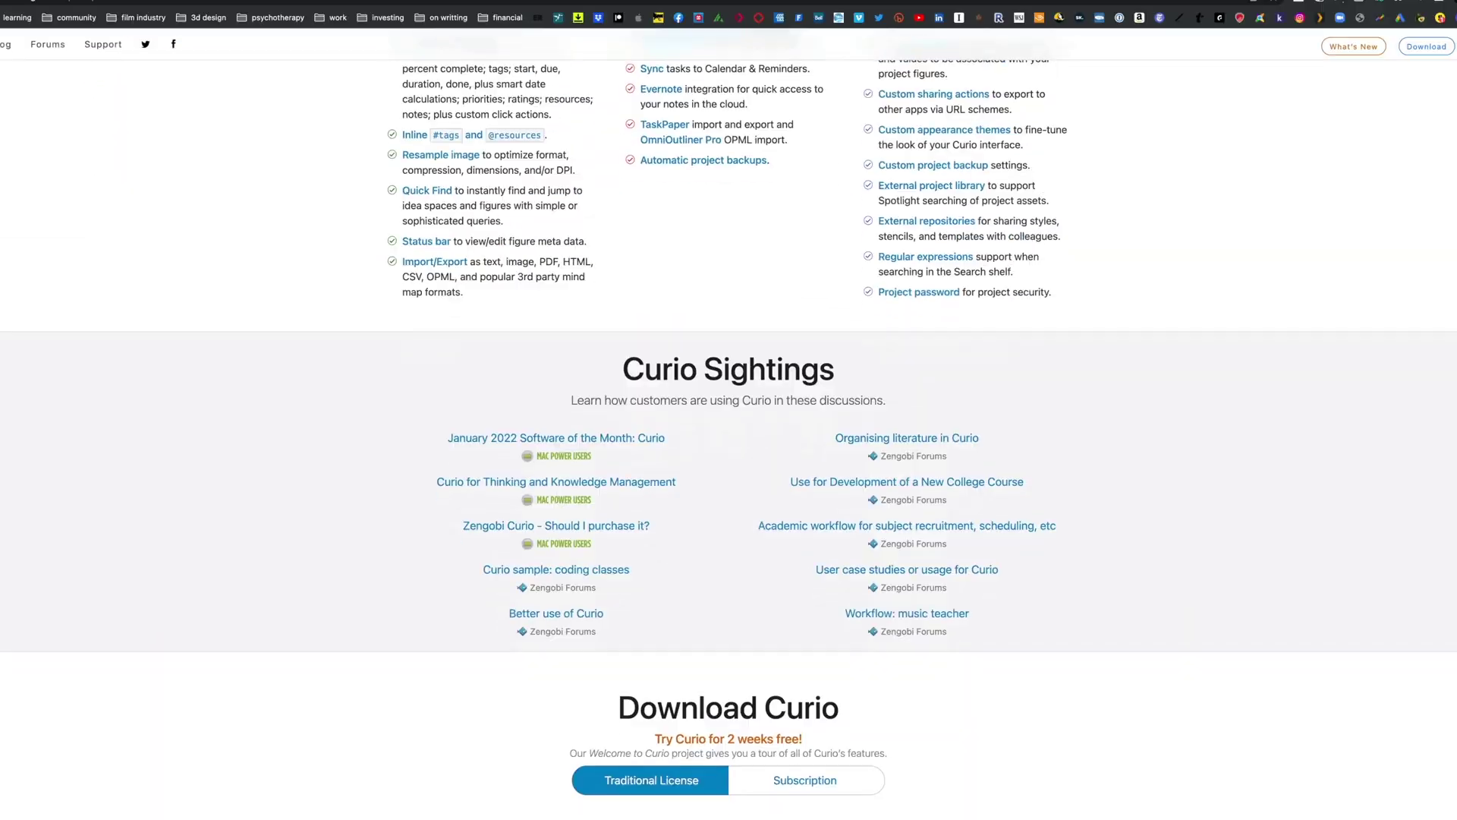
scroll(729, 409, down, 3)
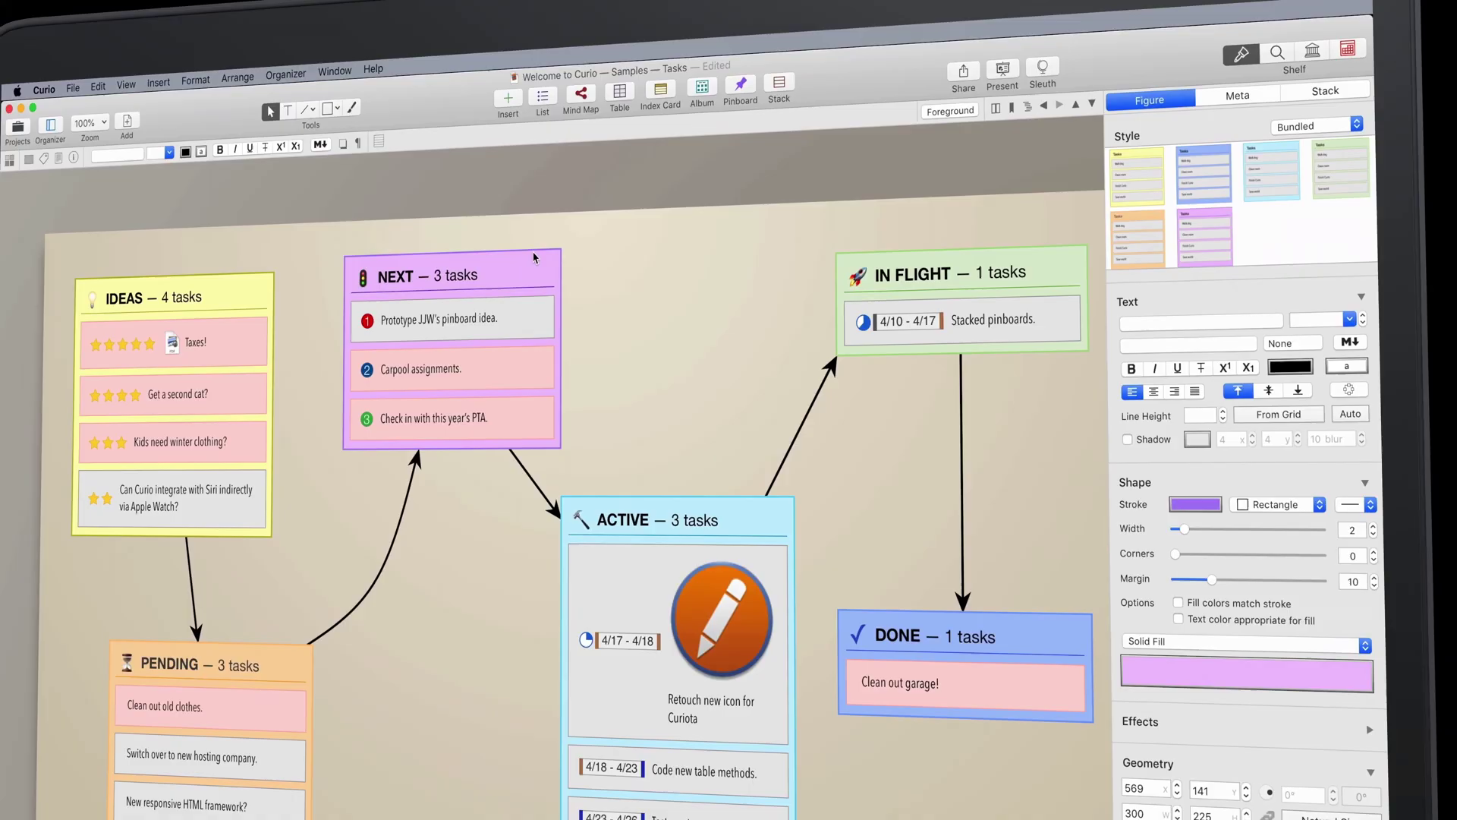
Select the Stacked pinboards task, show its meta details, and open the Sleuth panel
click(987, 320)
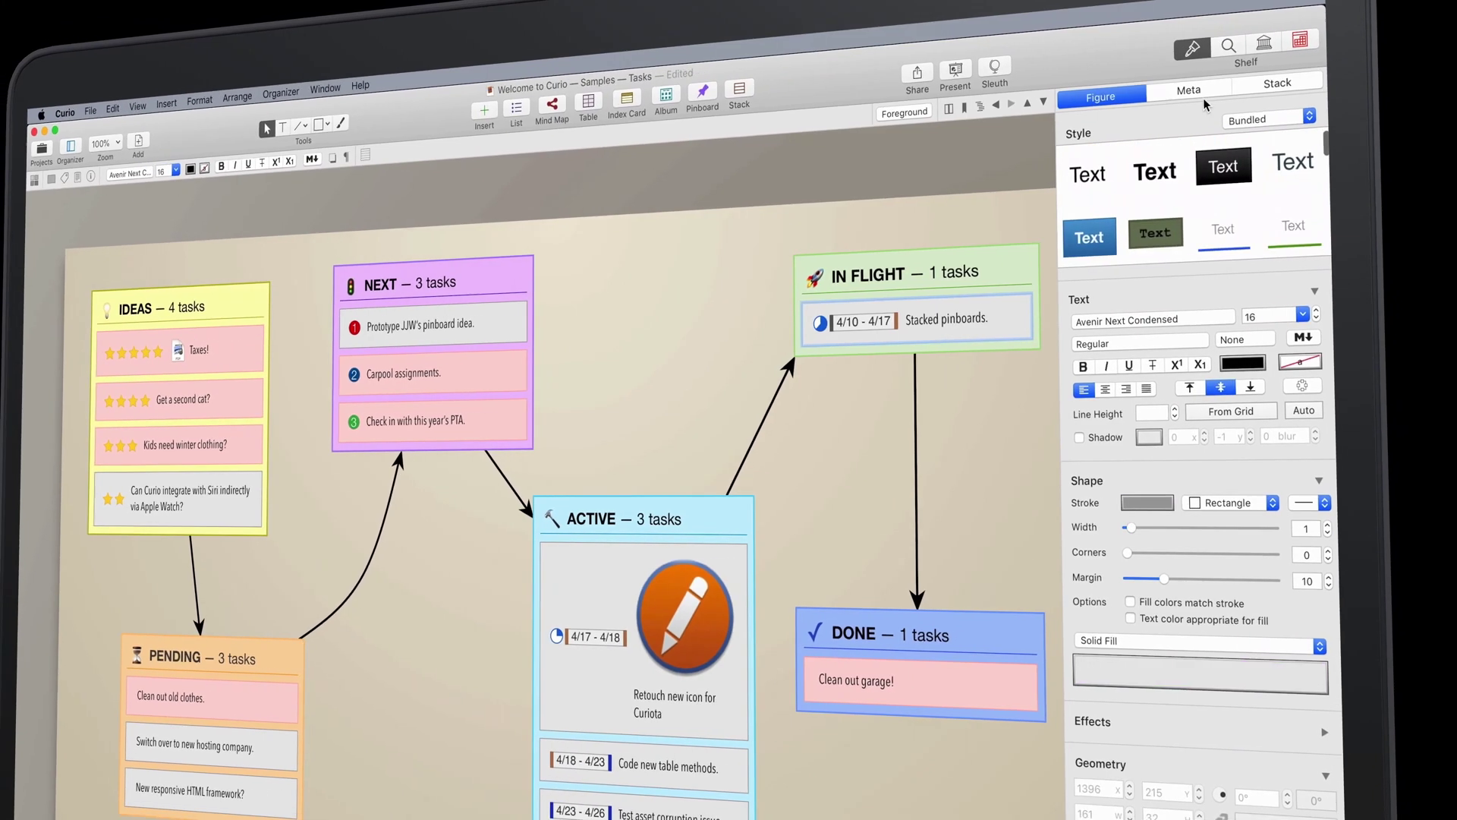
click(1237, 95)
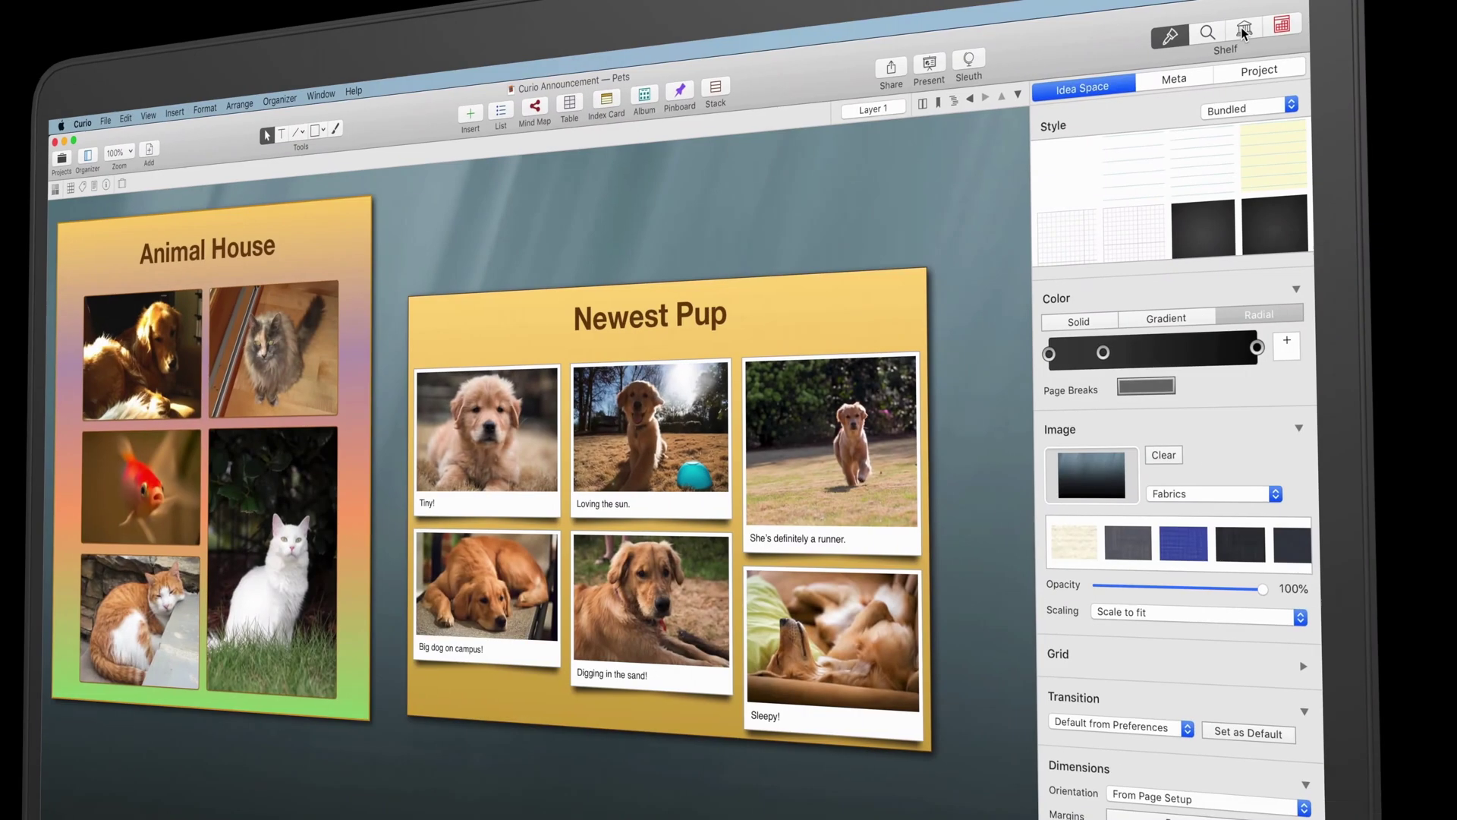
click(1244, 32)
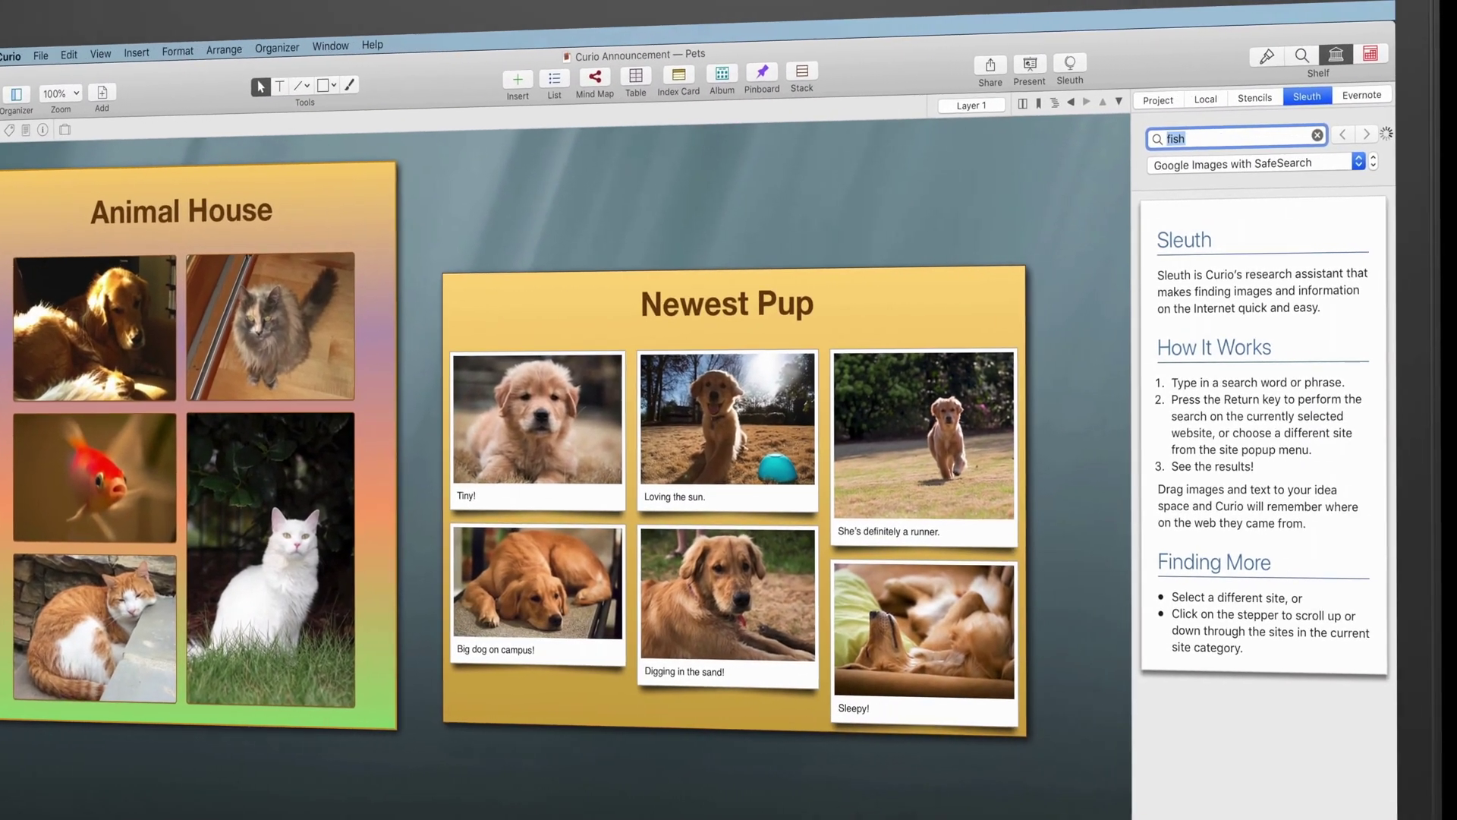
Search Google Images for 'fish' and bring up the Insert item-type list
text(fish)
key(Return)
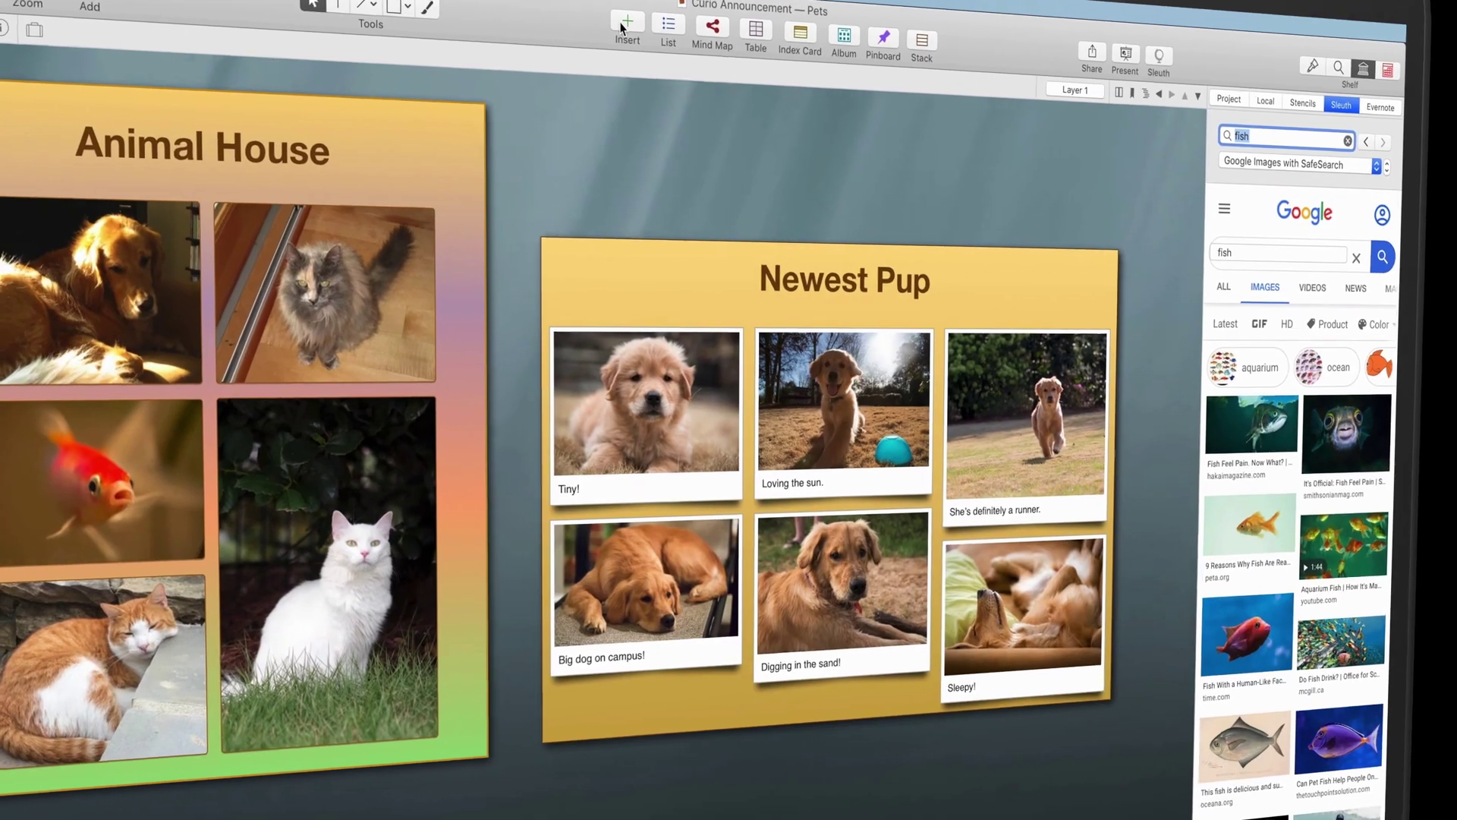
click(544, 63)
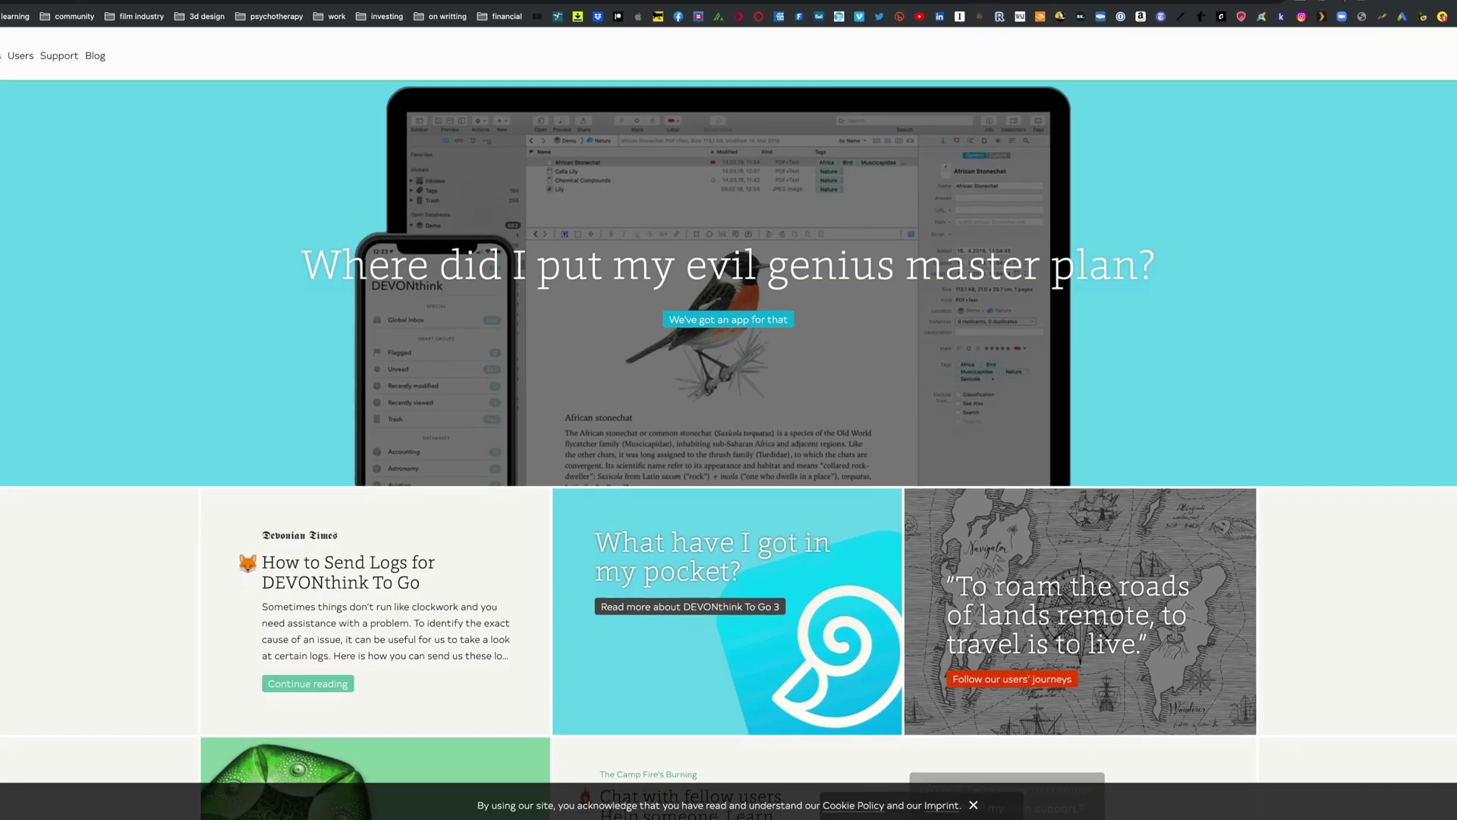
scroll(1385, 376, down, 3)
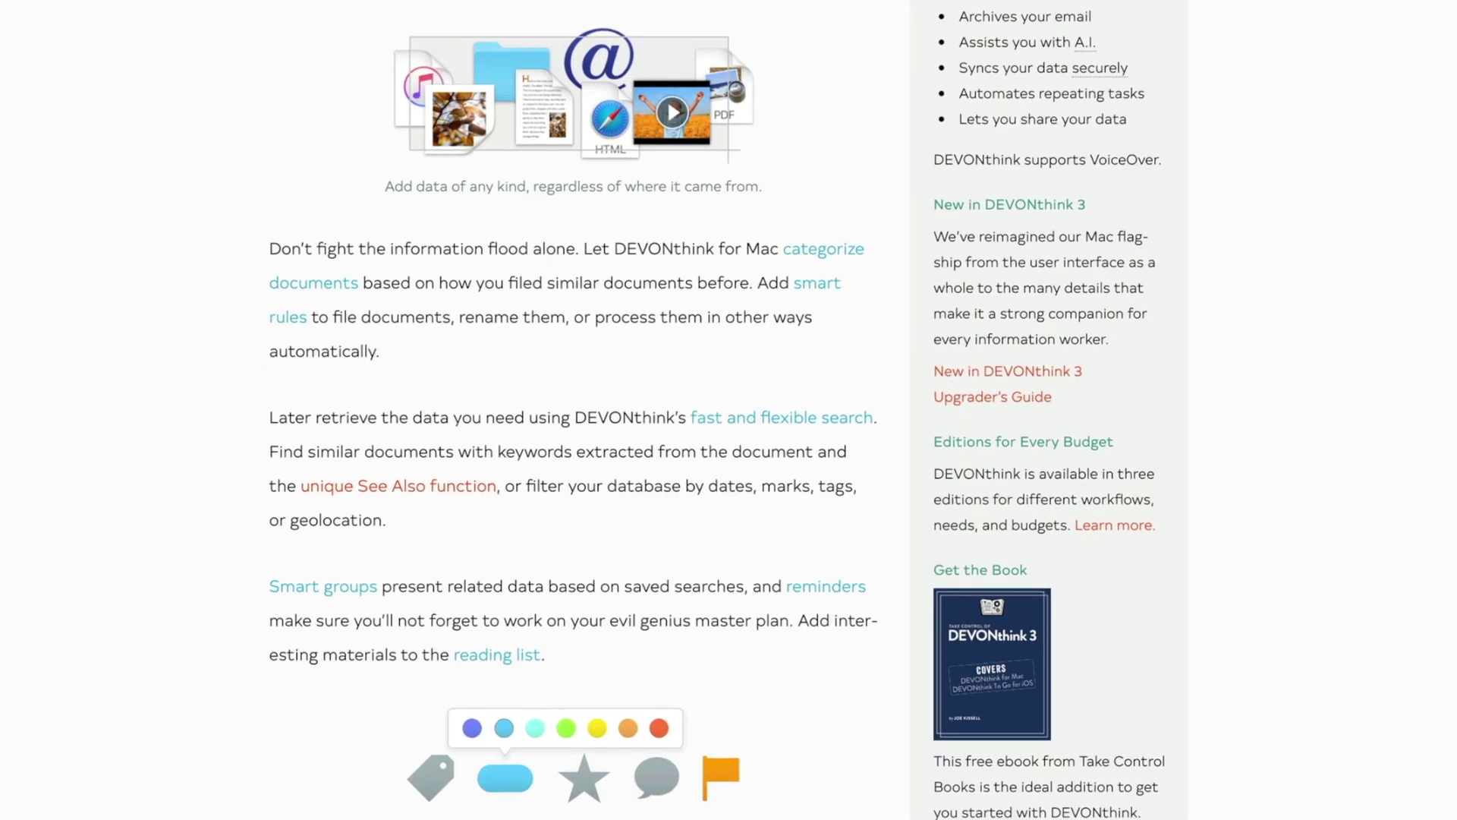
Scroll through the DEVONthink for Mac page's feature descriptions
scroll(728, 425, down, 5)
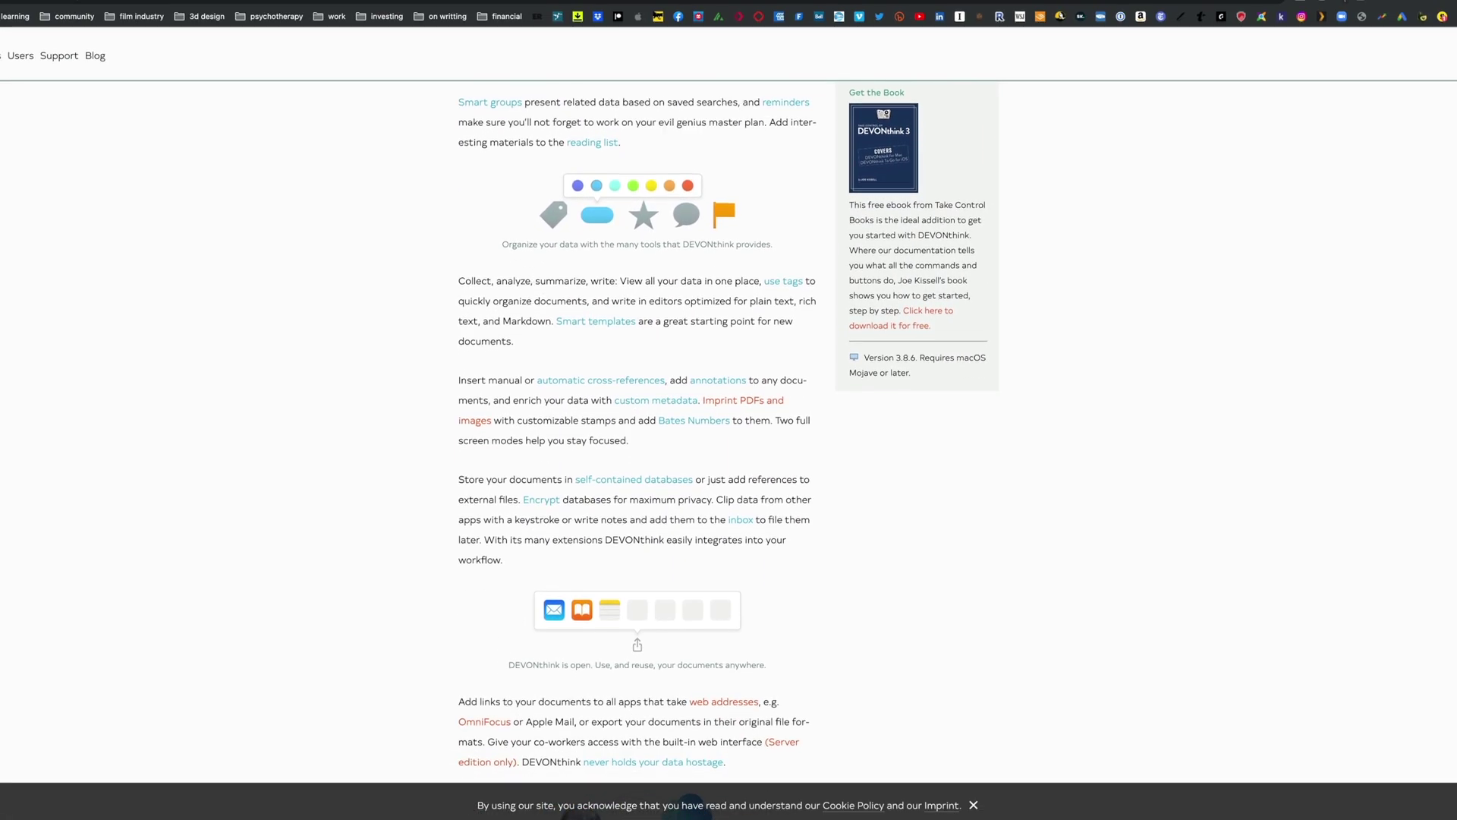
scroll(728, 425, down, 6)
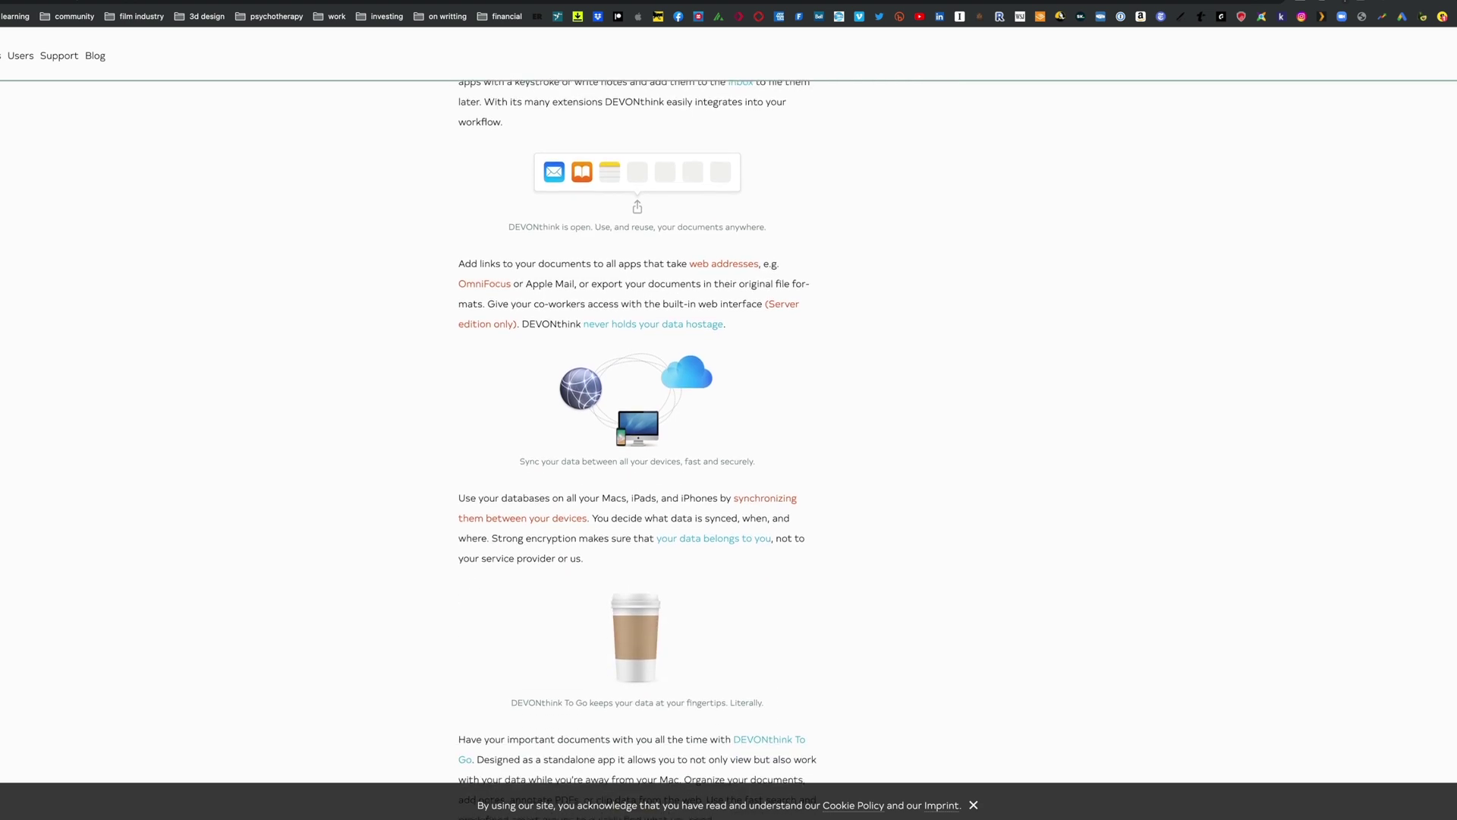
scroll(637, 440, down, 5)
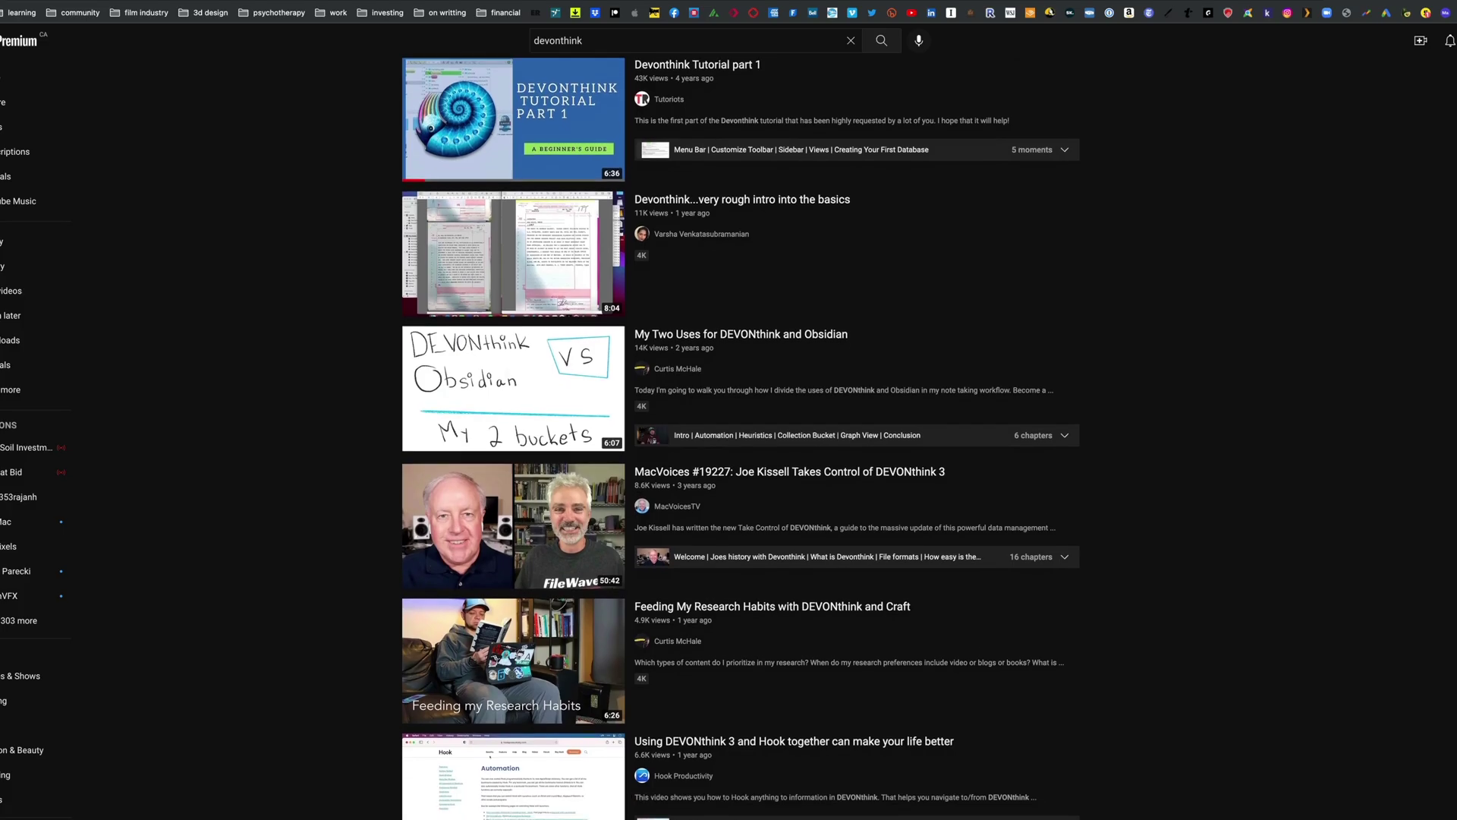
scroll(739, 438, down, 5)
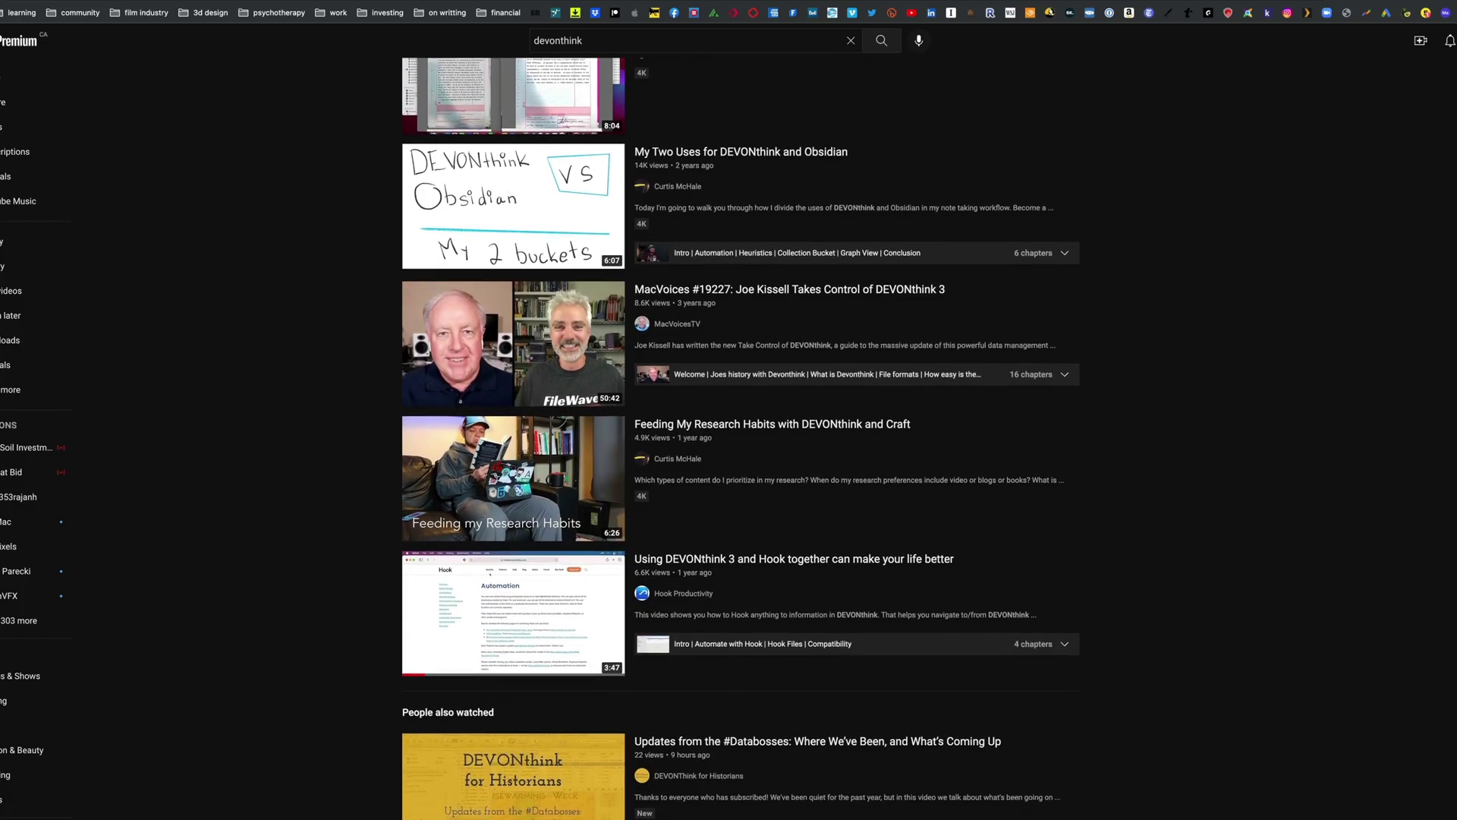
scroll(739, 438, down, 4)
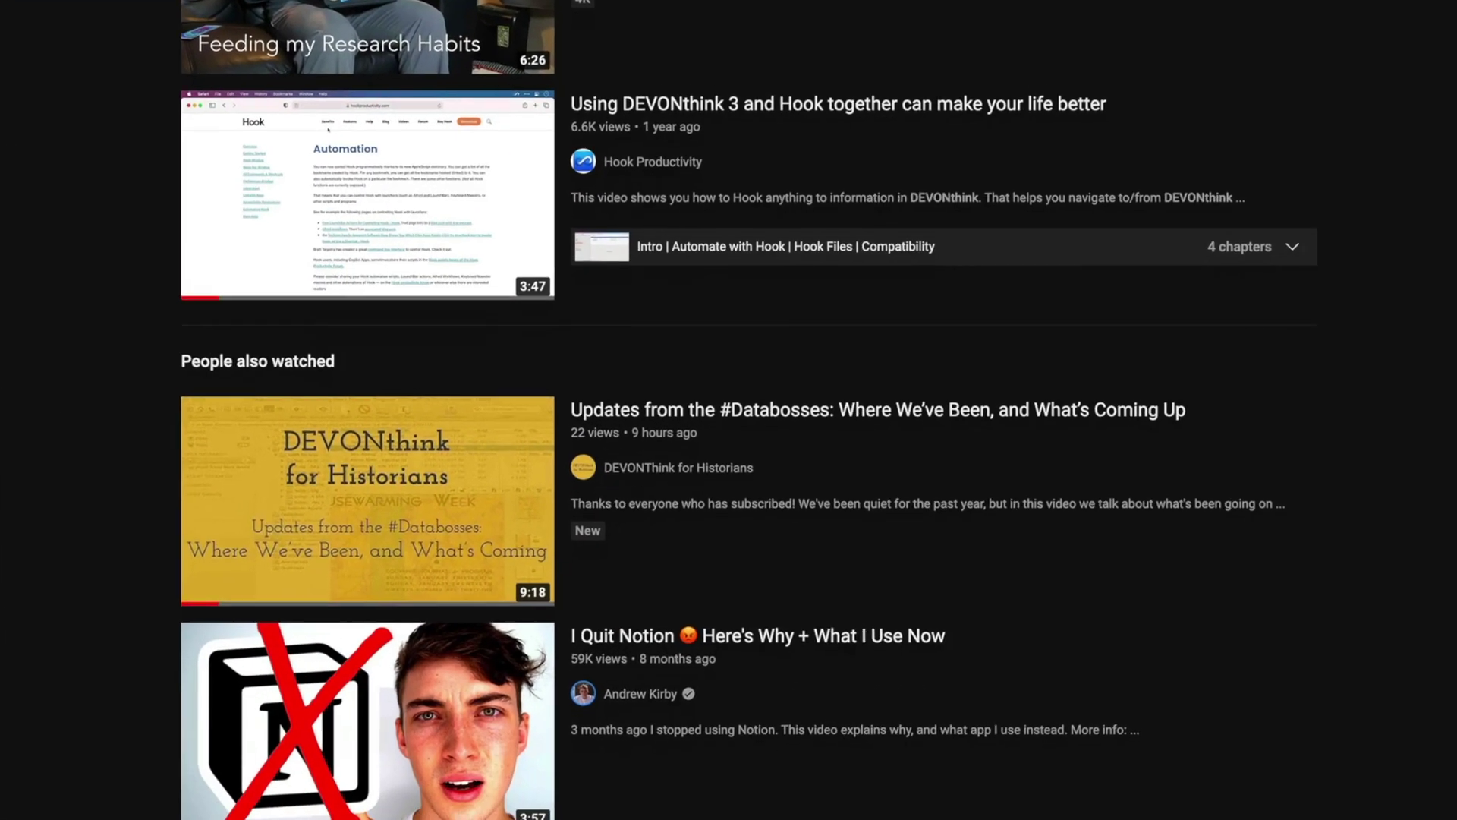
scroll(740, 438, down, 10)
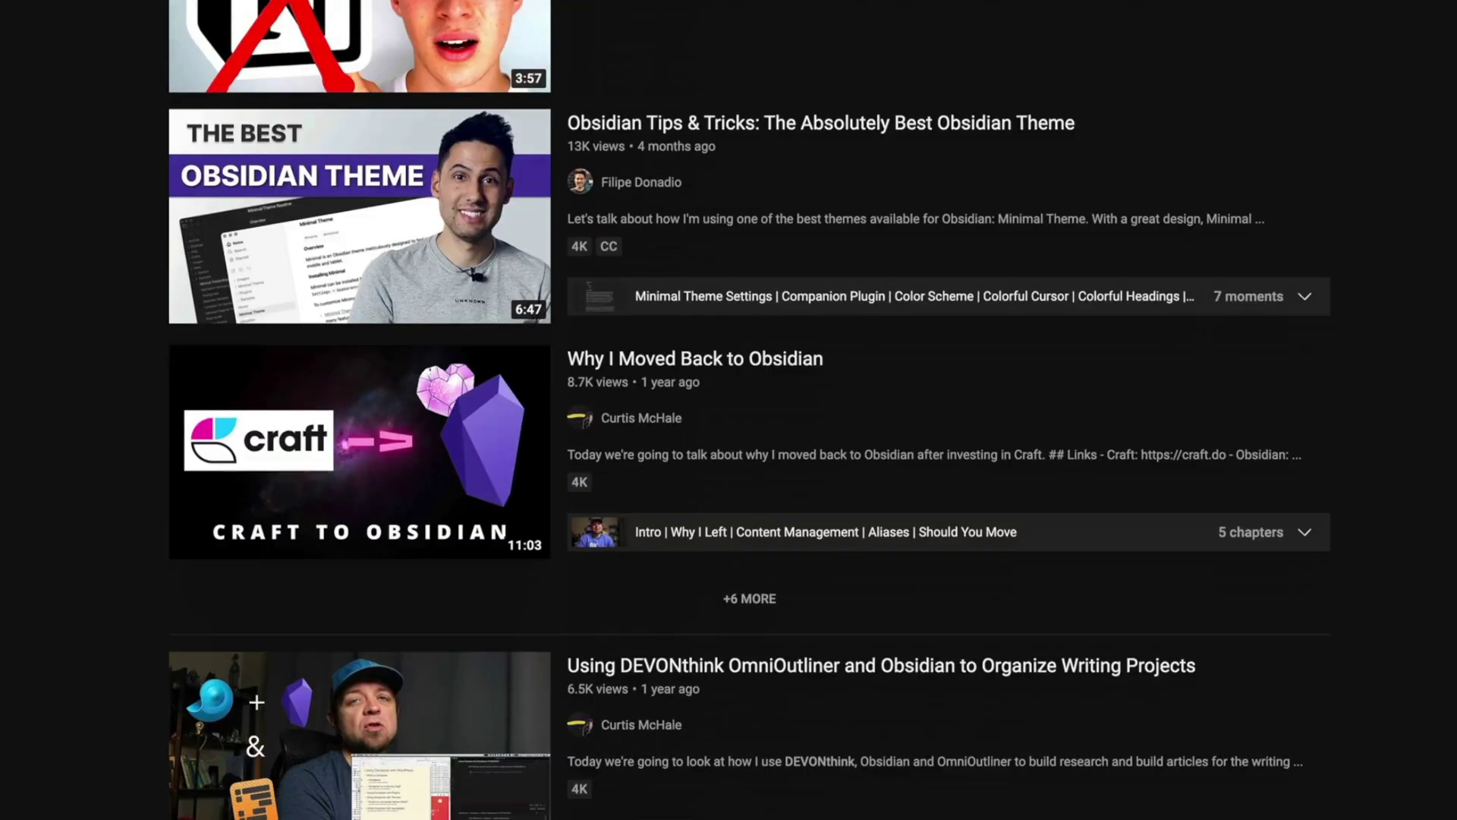
scroll(740, 438, down, 6)
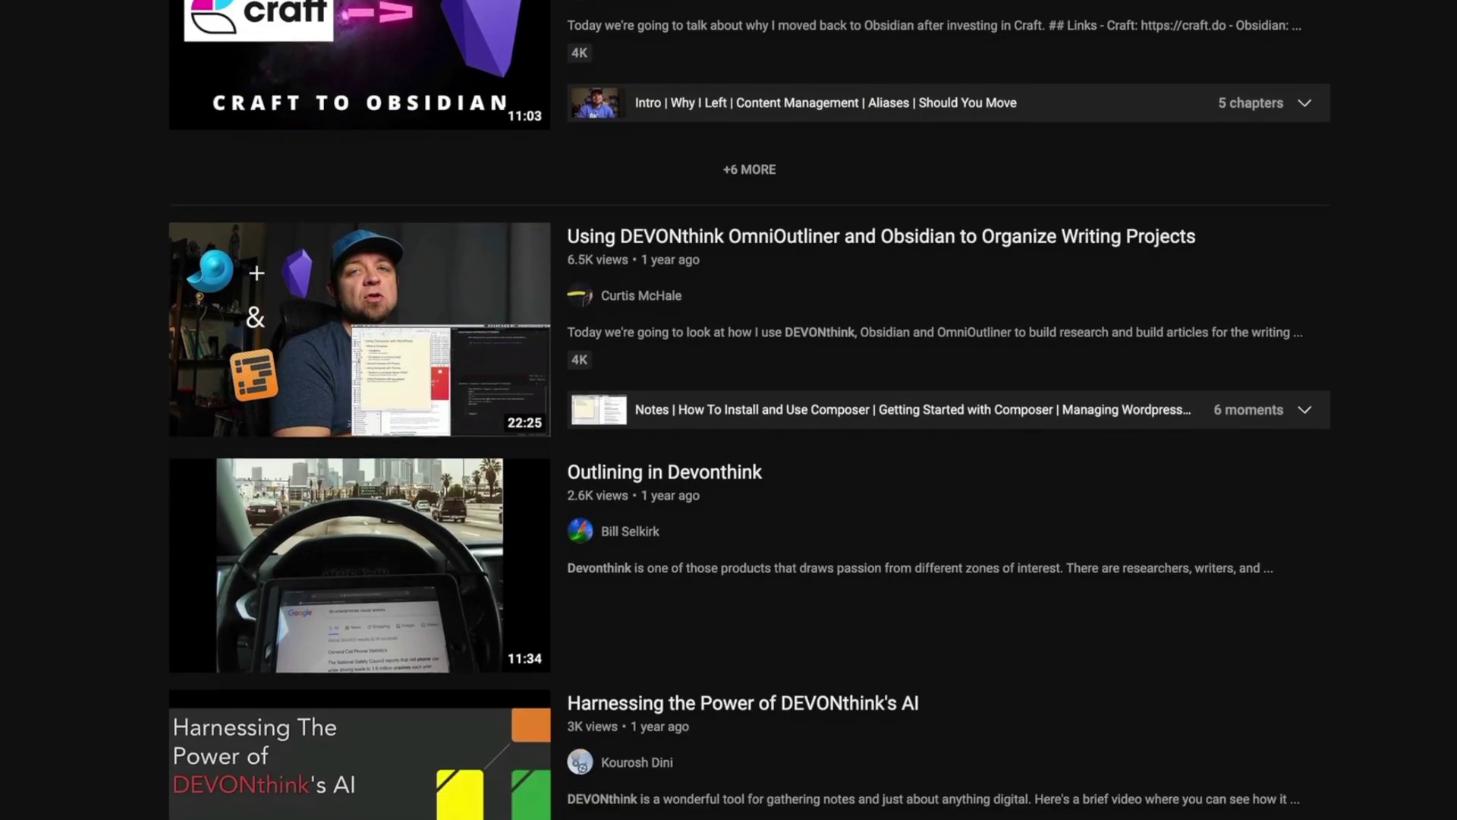
scroll(740, 438, down, 5)
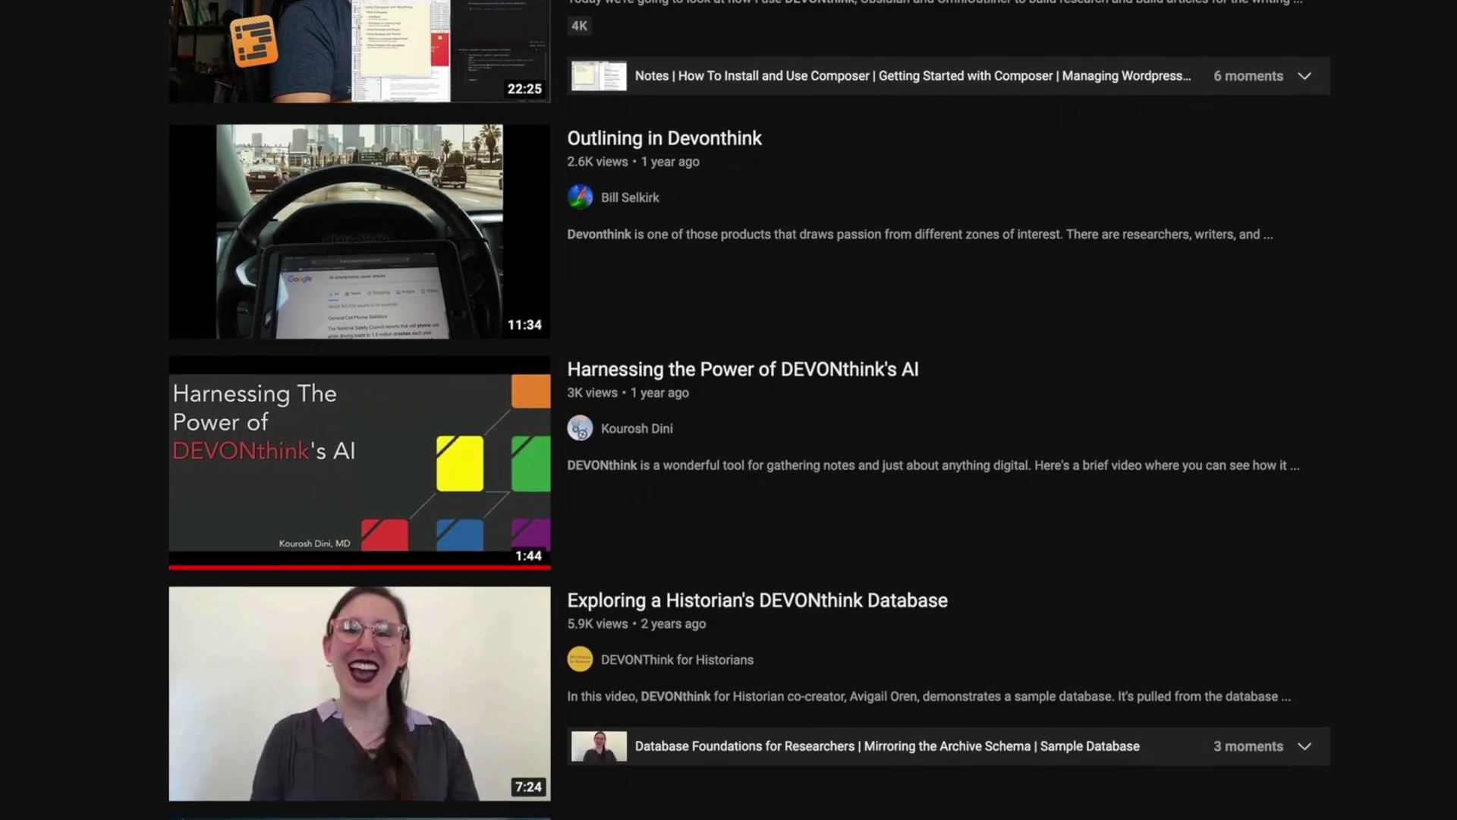
scroll(740, 438, down, 4)
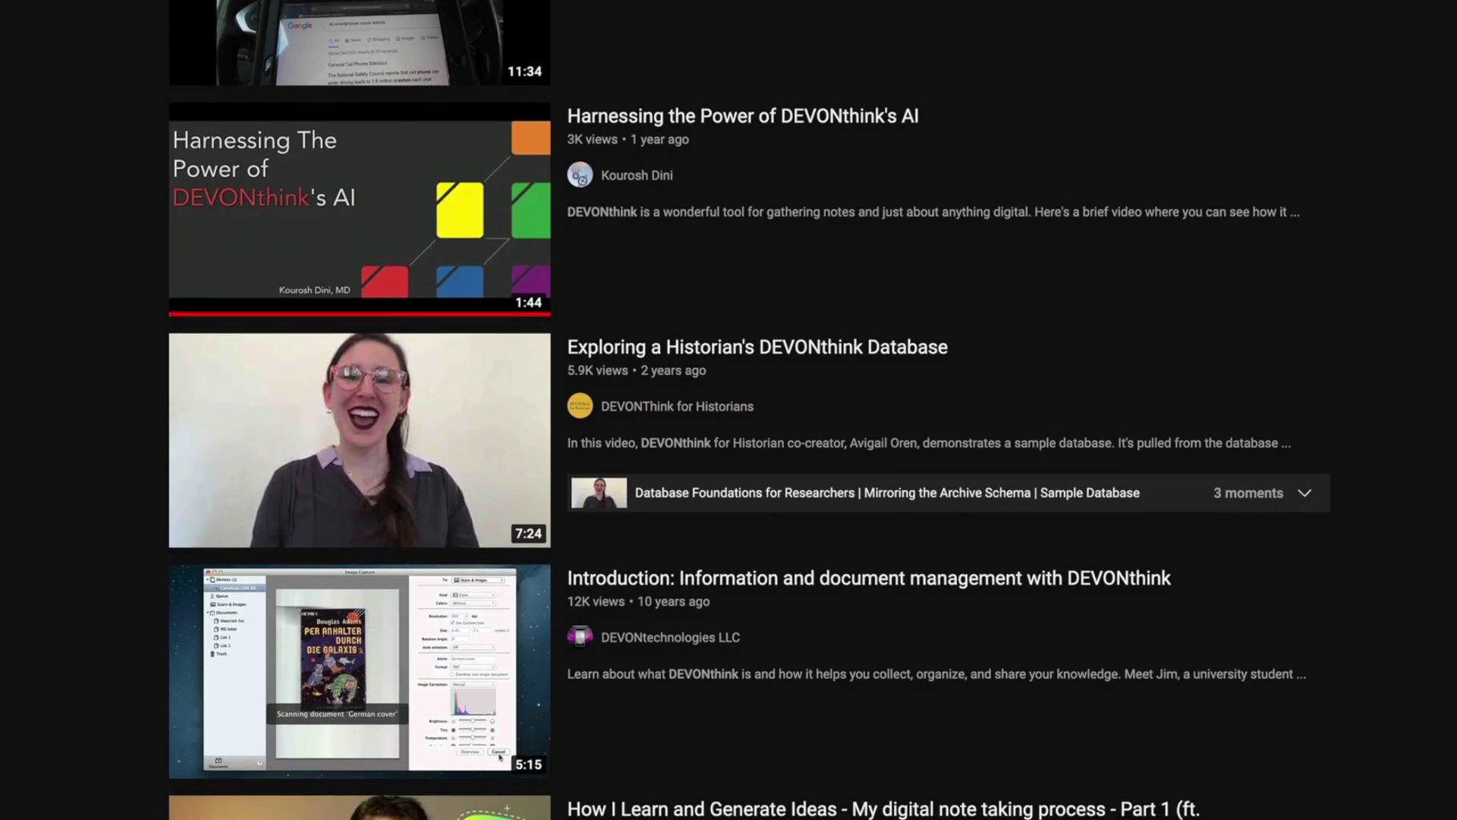
scroll(740, 438, down, 4)
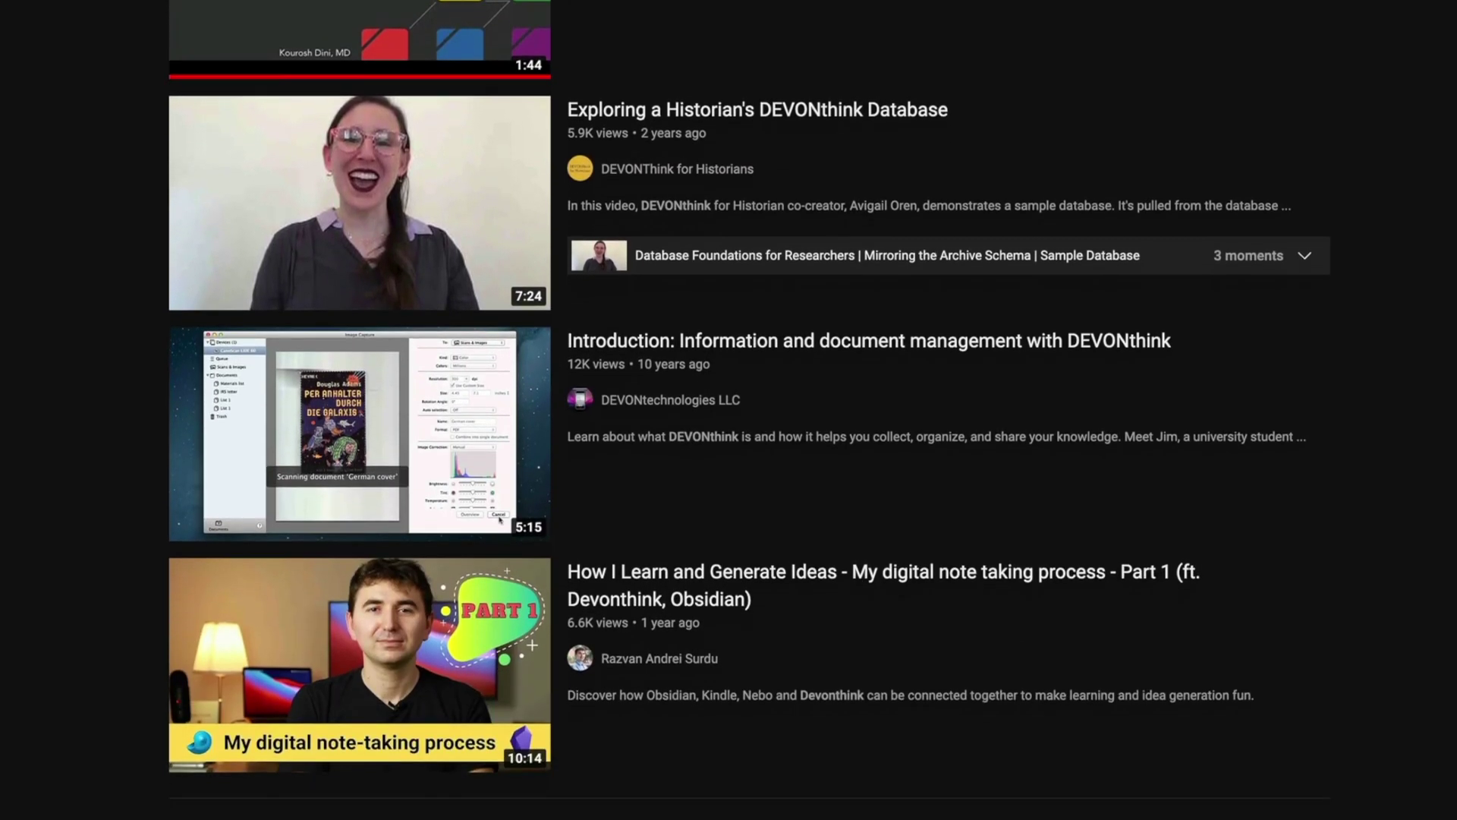
scroll(740, 438, down, 6)
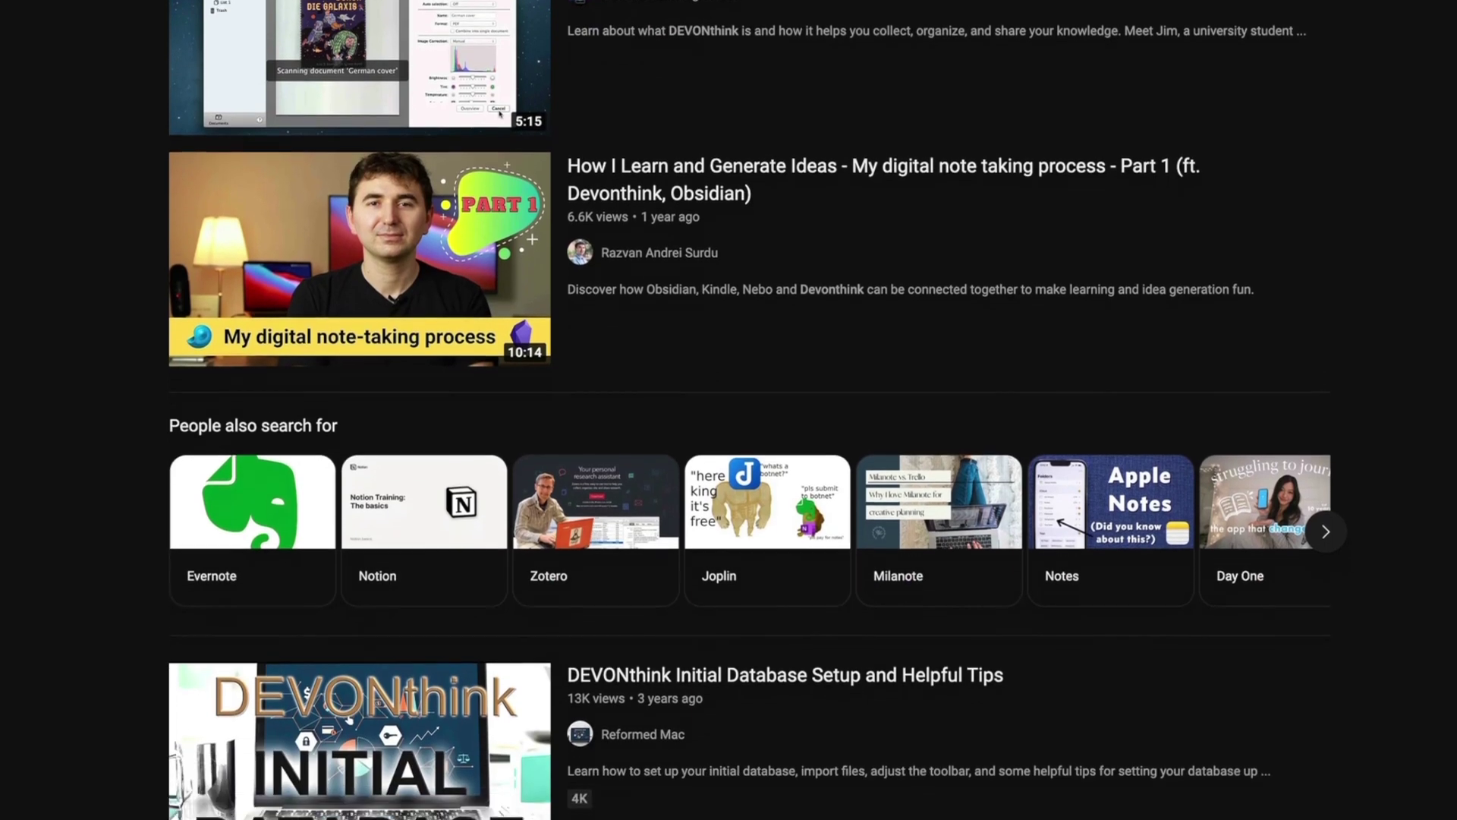
scroll(740, 438, down, 1)
scroll(740, 437, down, 1)
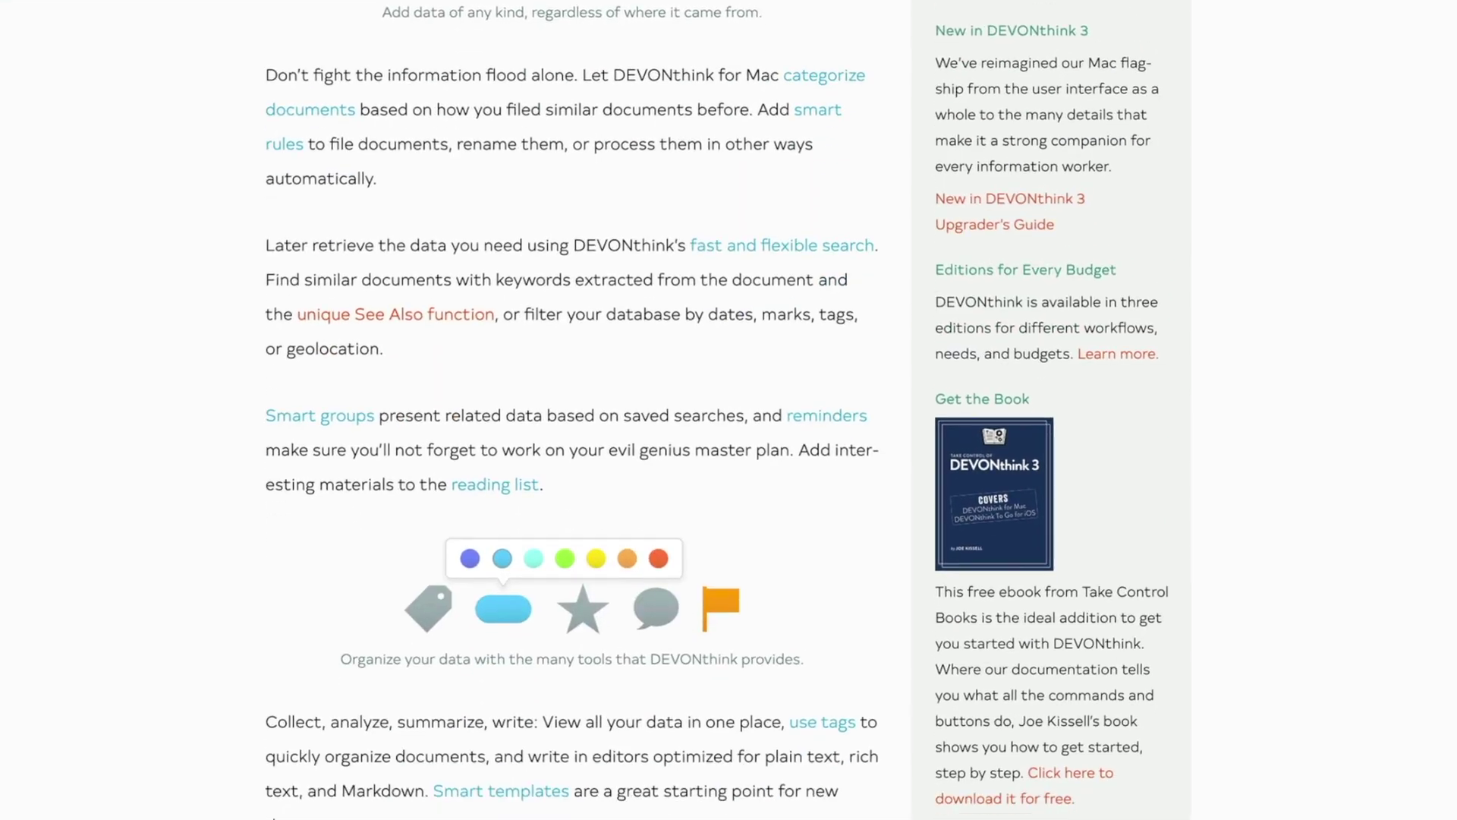
Scroll the DEVONthink for Mac page past Smart groups to the sharing illustration
scroll(718, 412, down, 10)
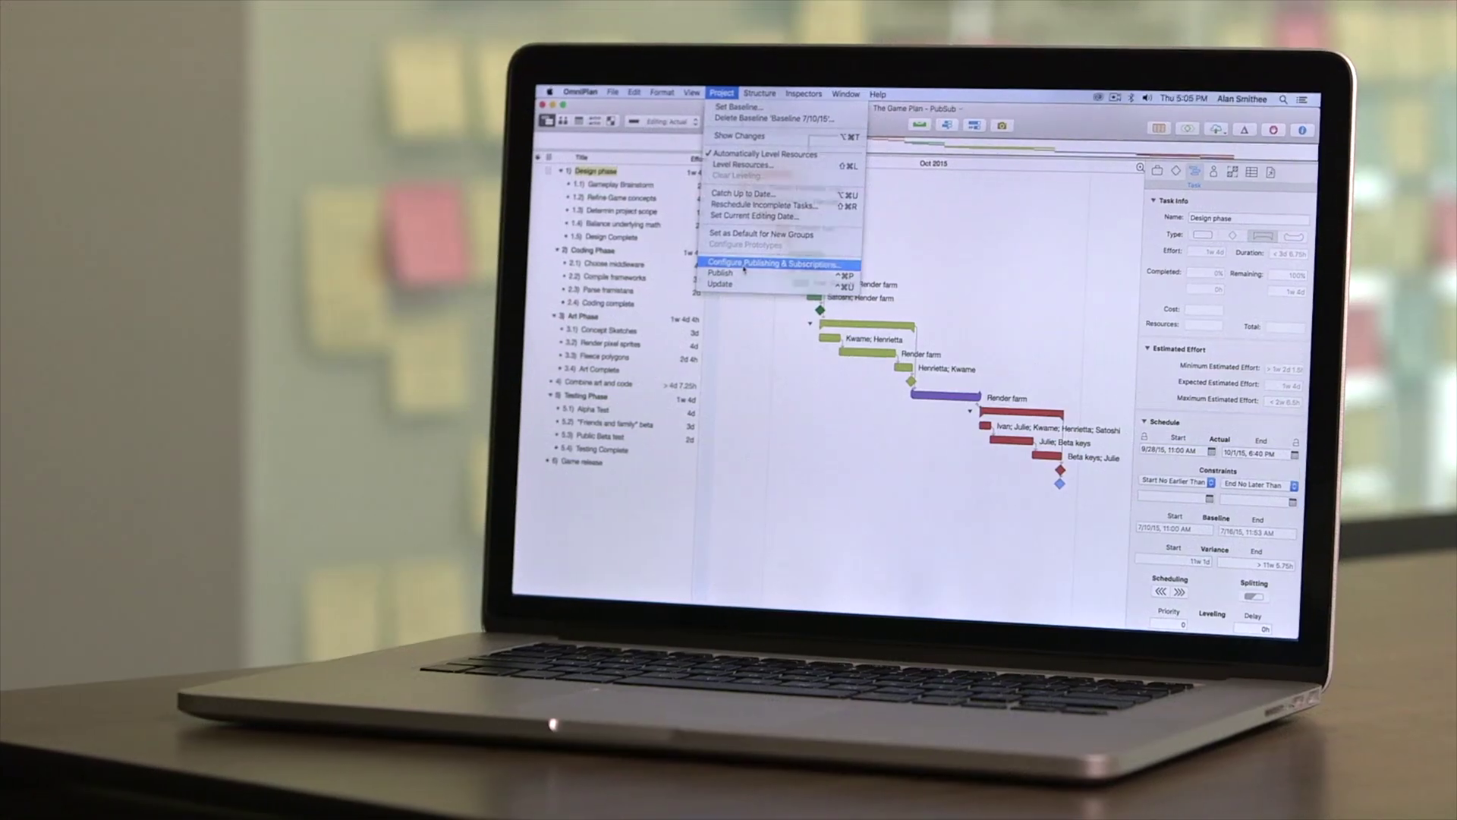
Add a 'Draft Visual Designs' task below Wireframes and select its bar
click(759, 262)
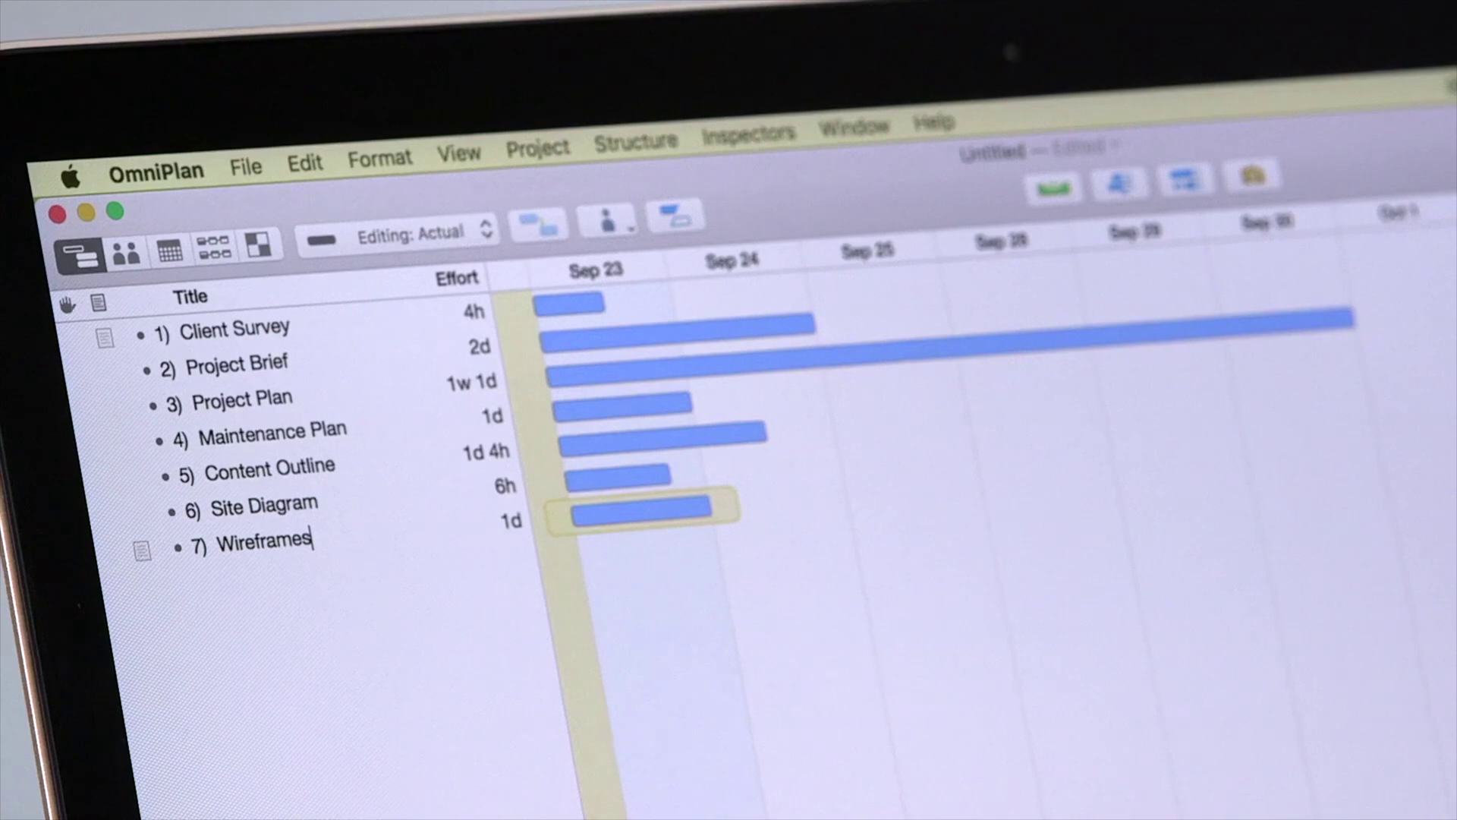
key(Return)
key(Return)
text(Draf)
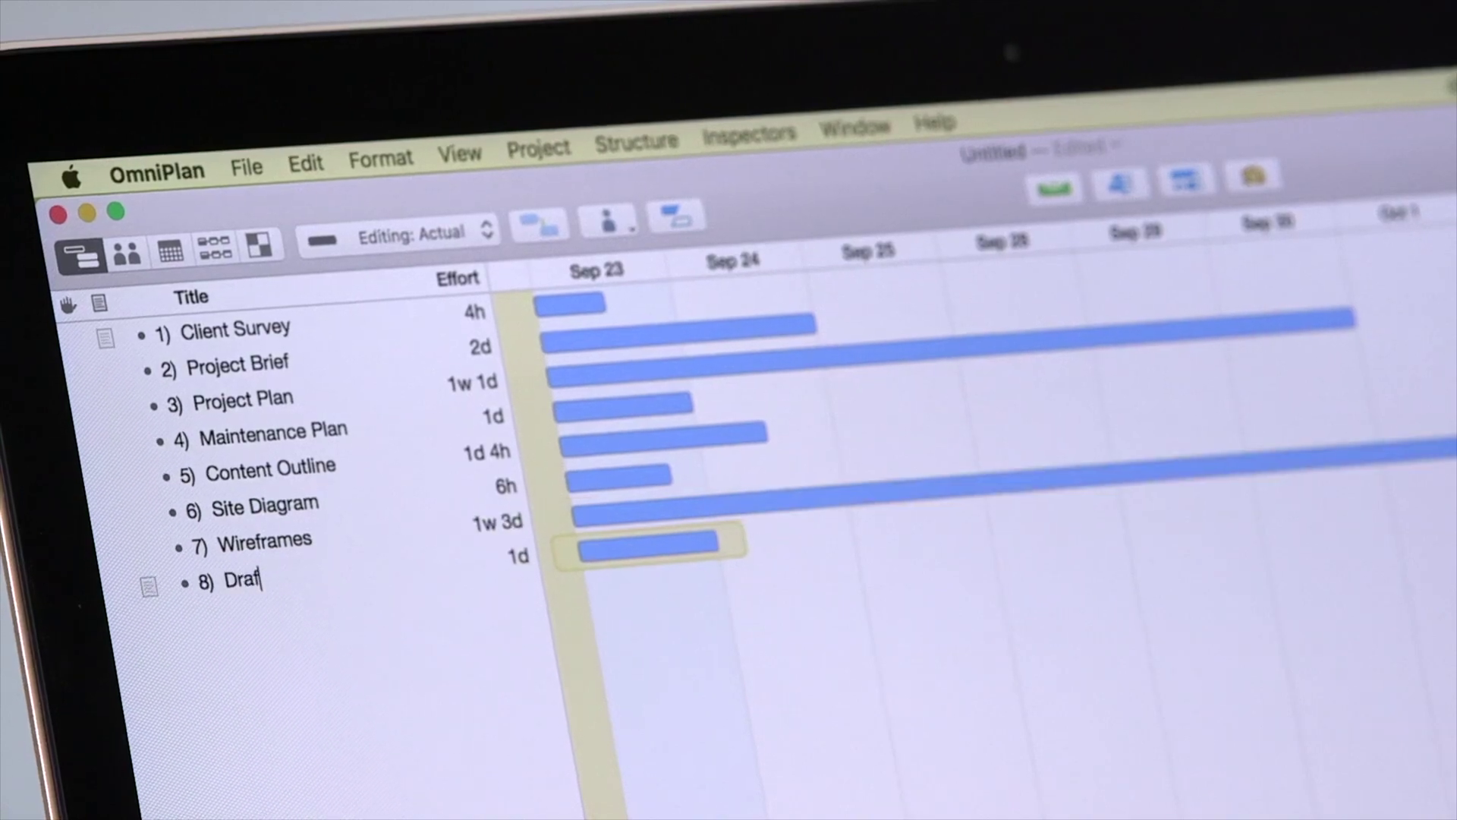
text(t Visual Designs)
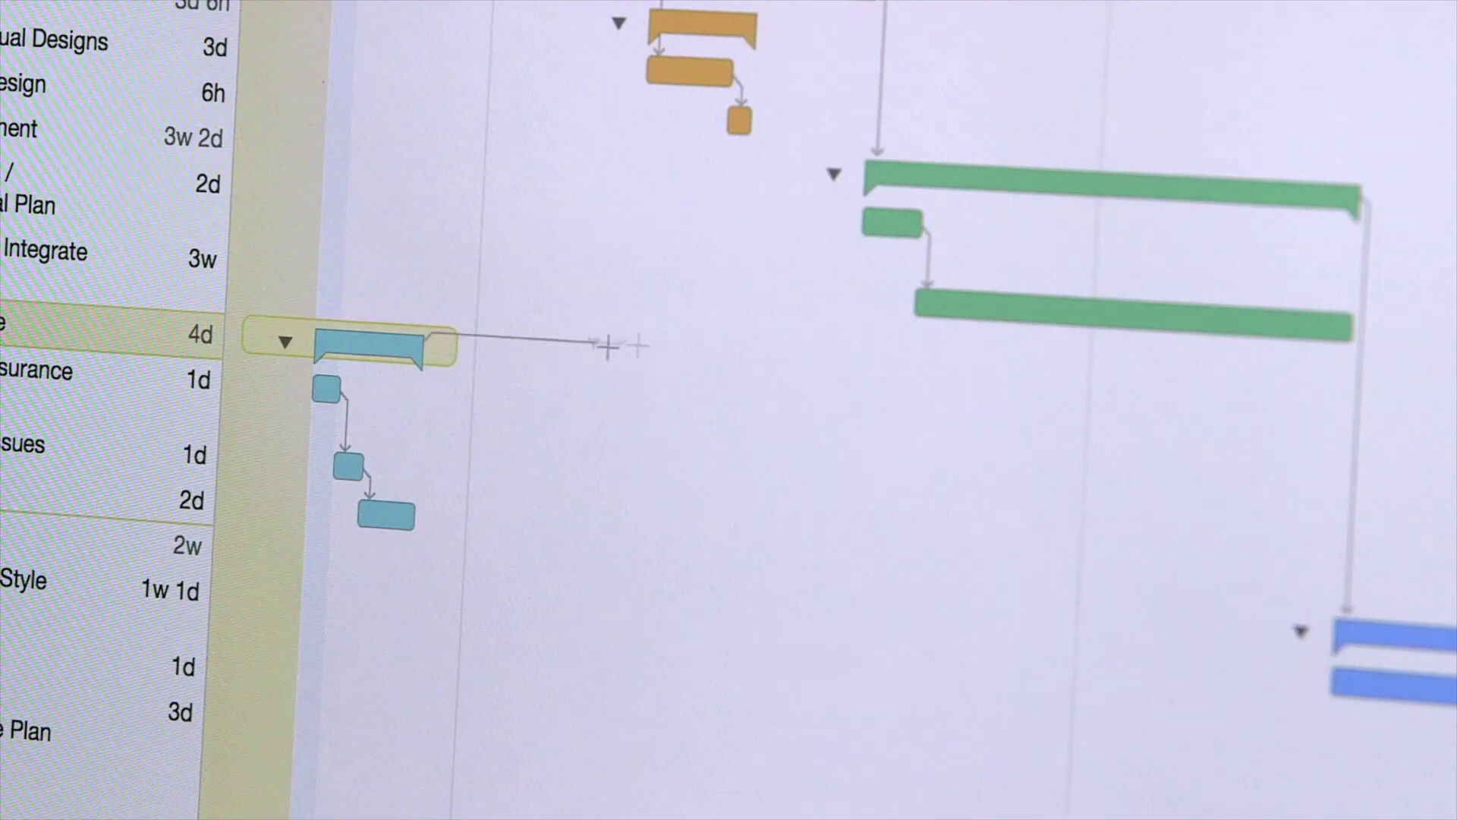
mouse_move(607, 341)
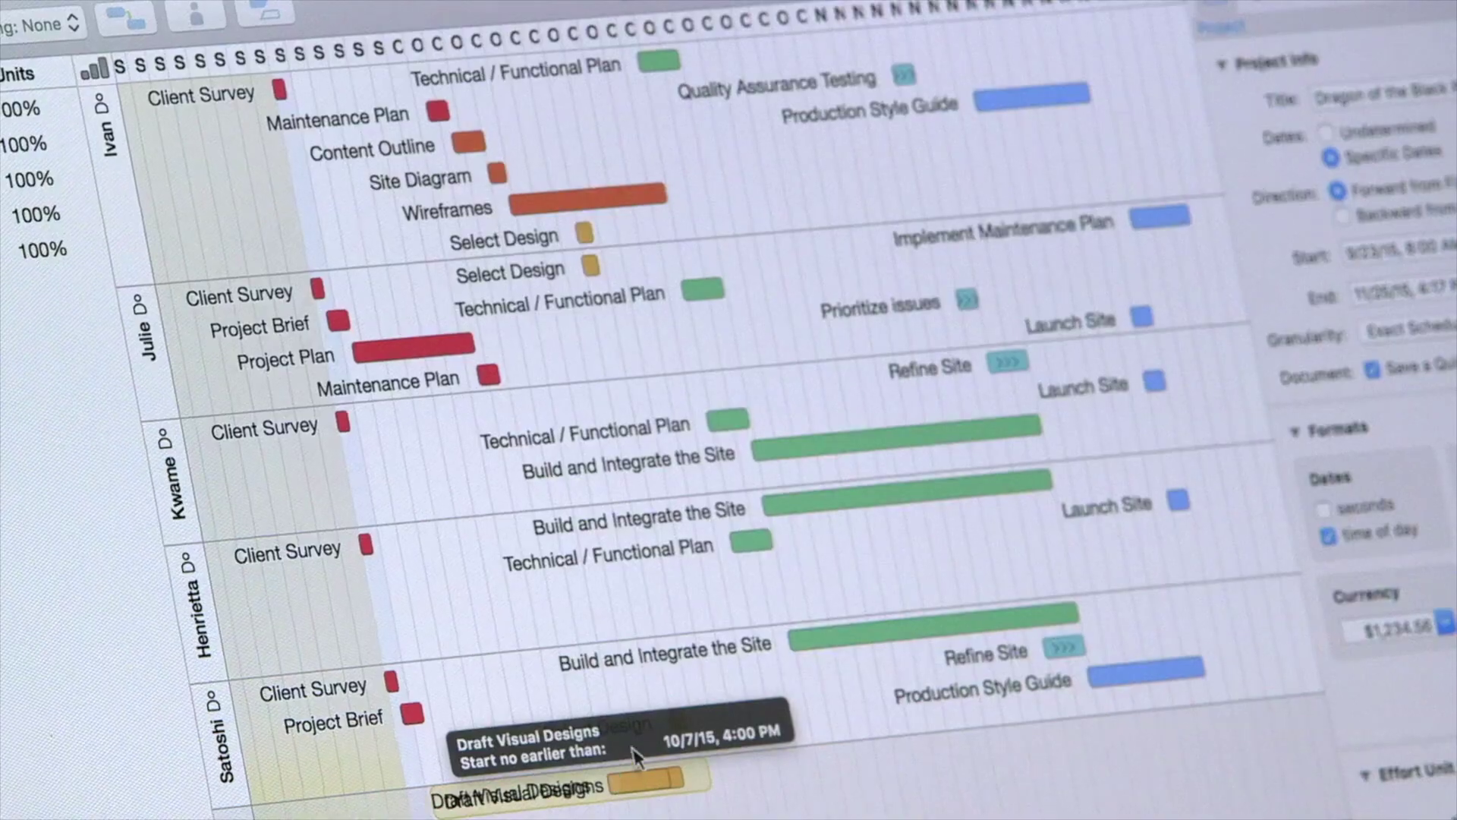
click(641, 732)
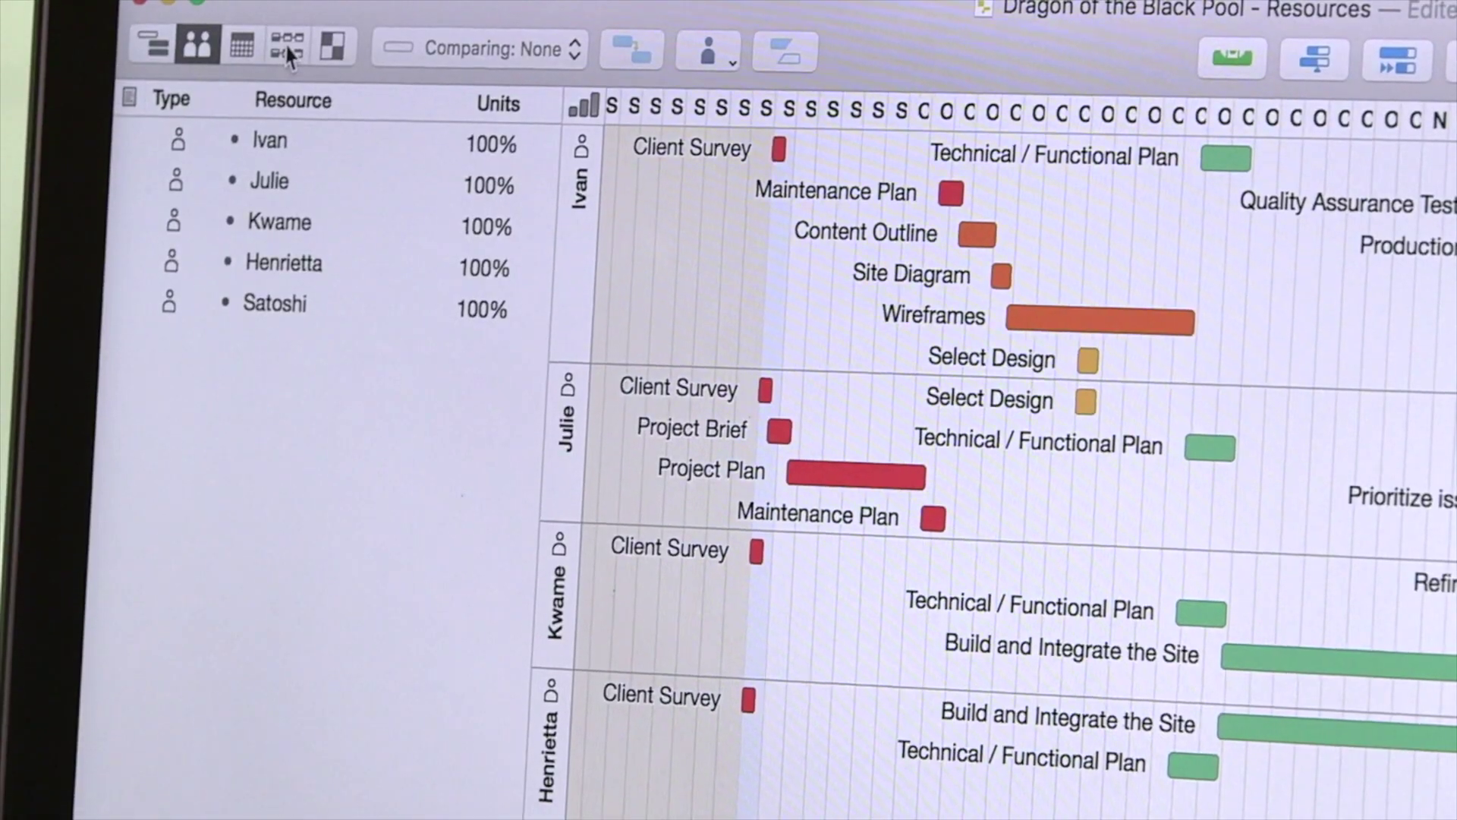
Set the current editing date to 9/17/15, then list publishing and sync actions to add
click(287, 53)
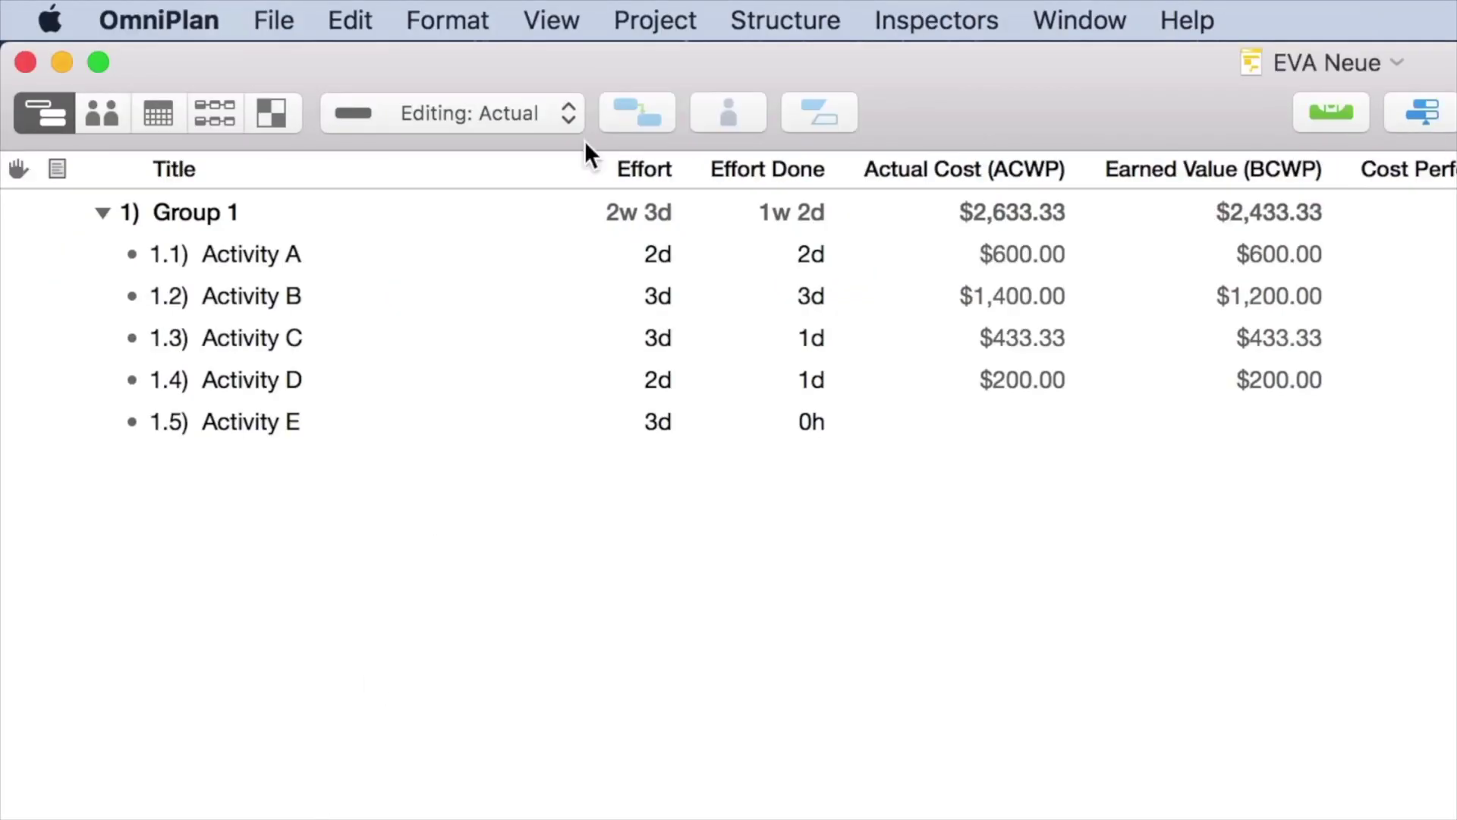
click(622, 21)
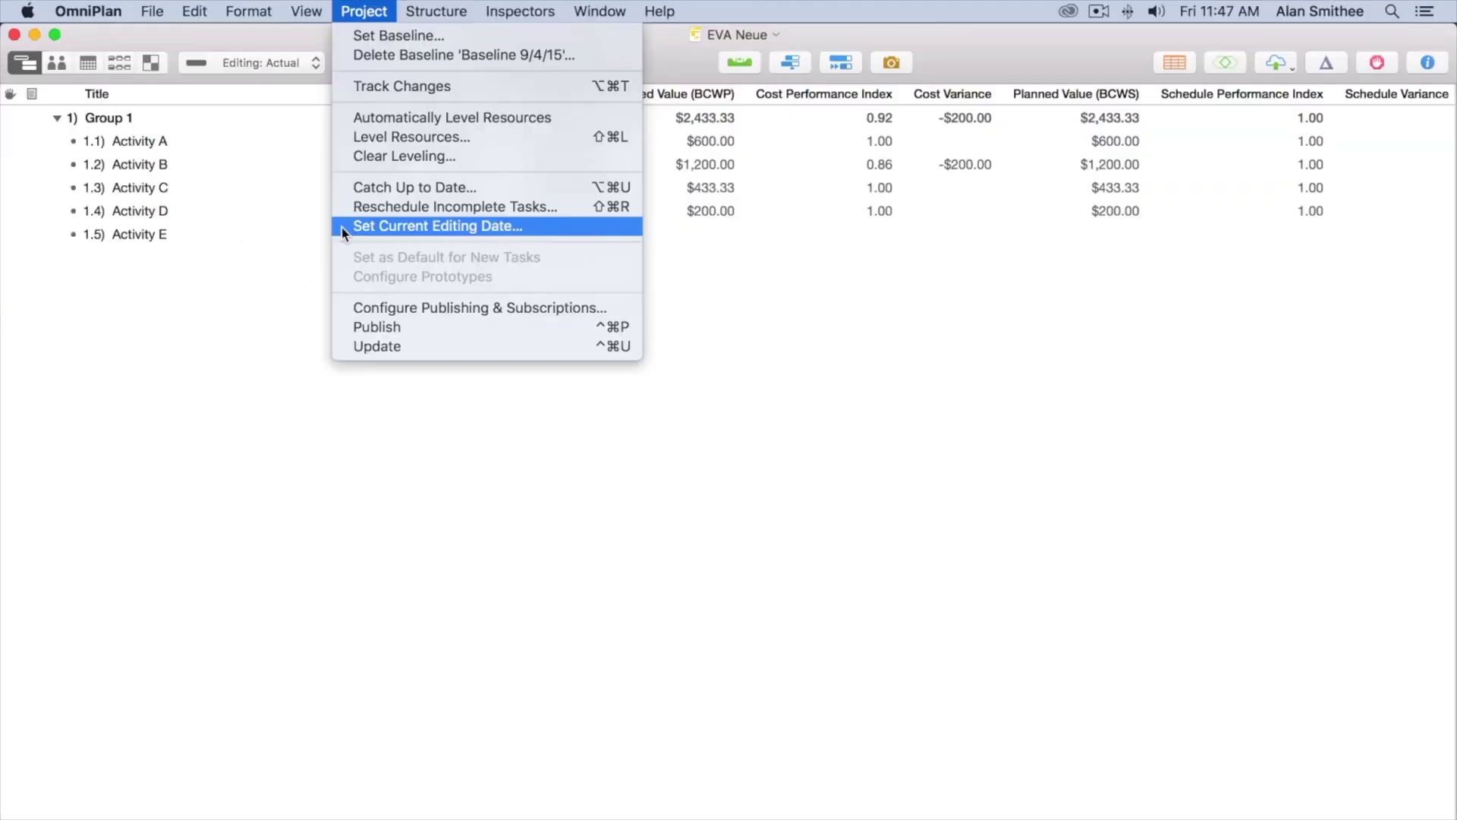
click(616, 407)
click(903, 157)
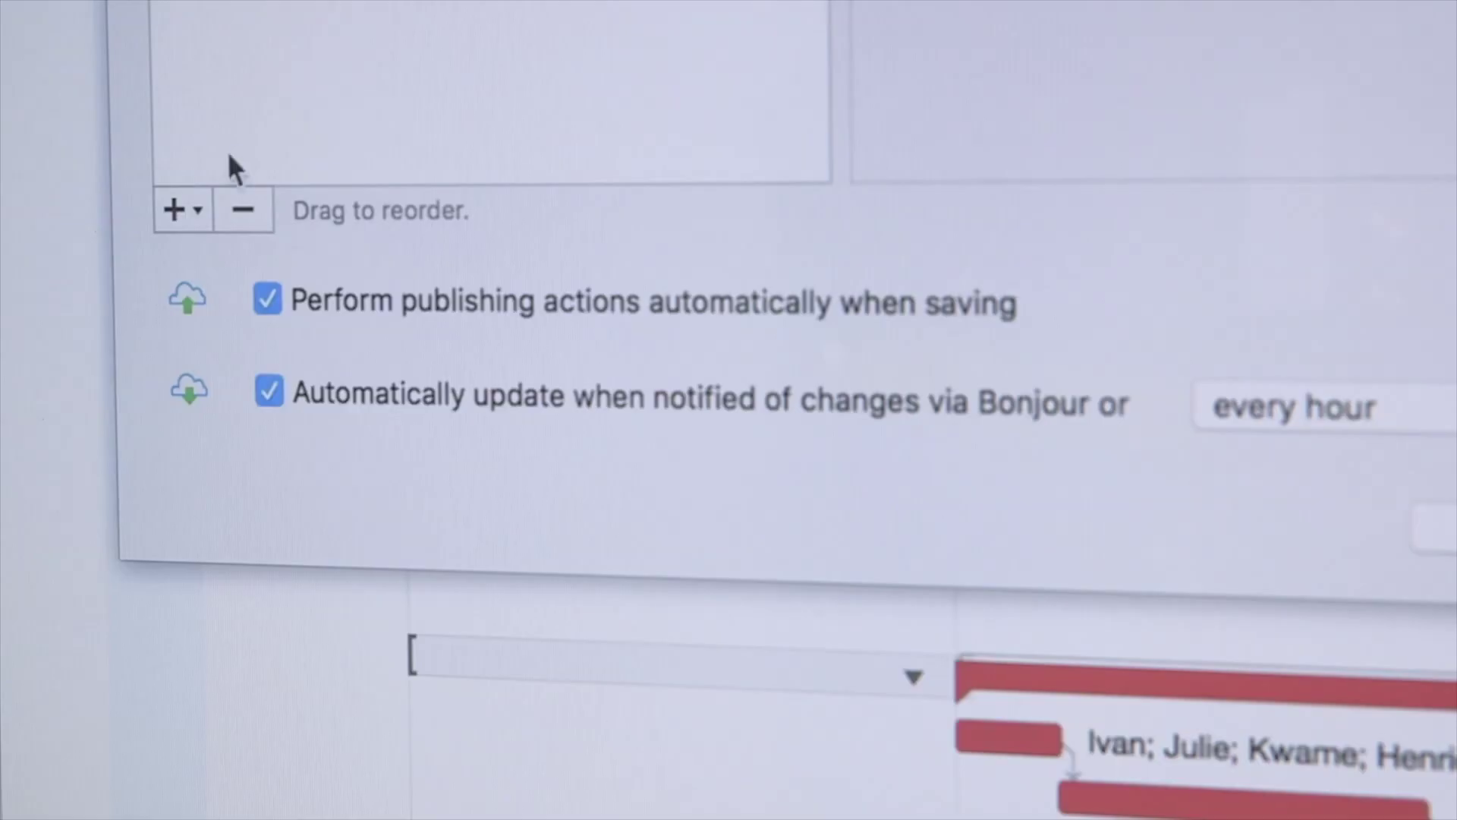
click(173, 209)
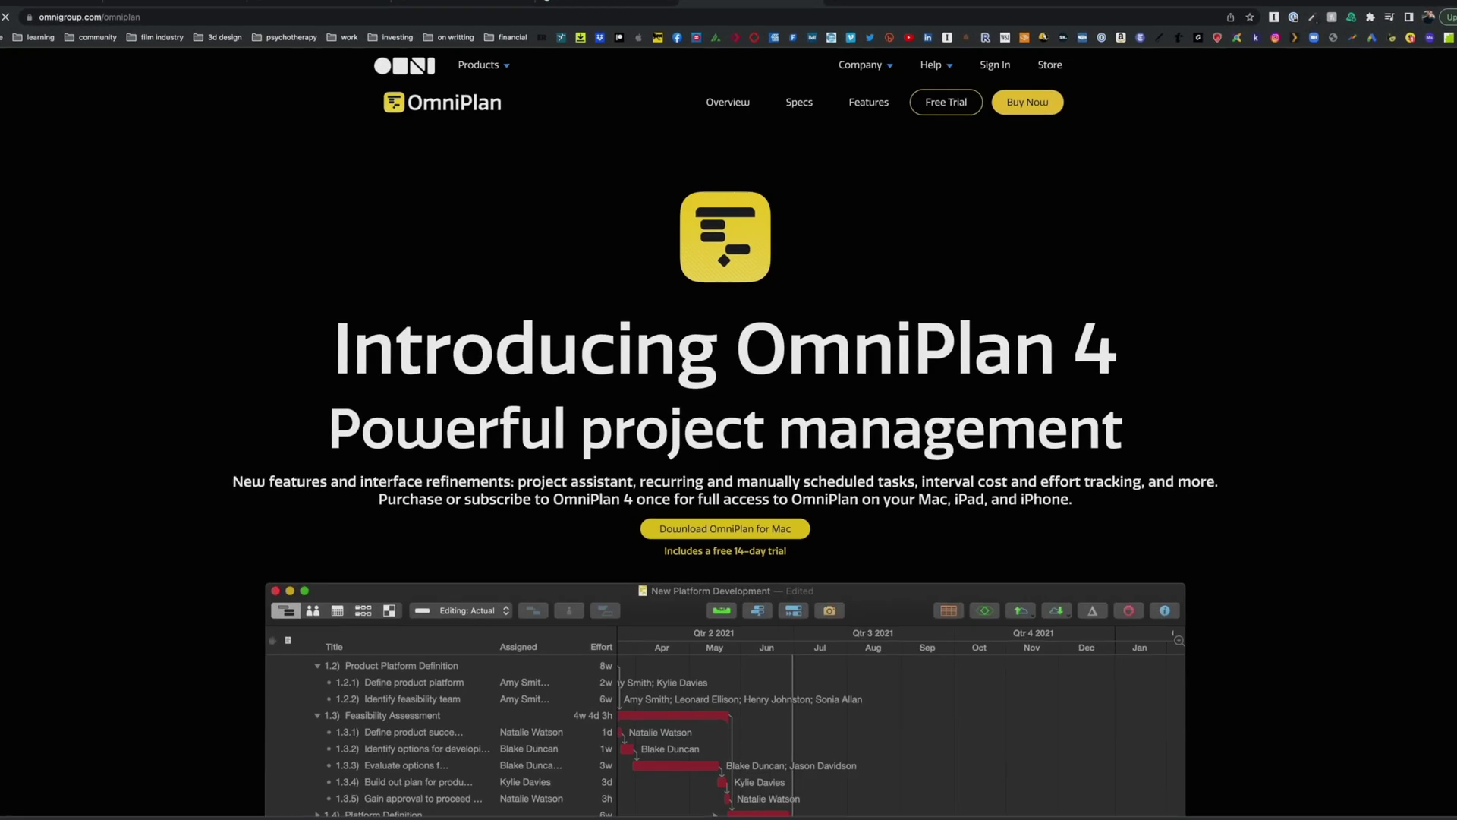
Scroll the OmniPlan 4 page to its planning features and run Monte Carlo effort simulations
scroll(729, 410, down, 15)
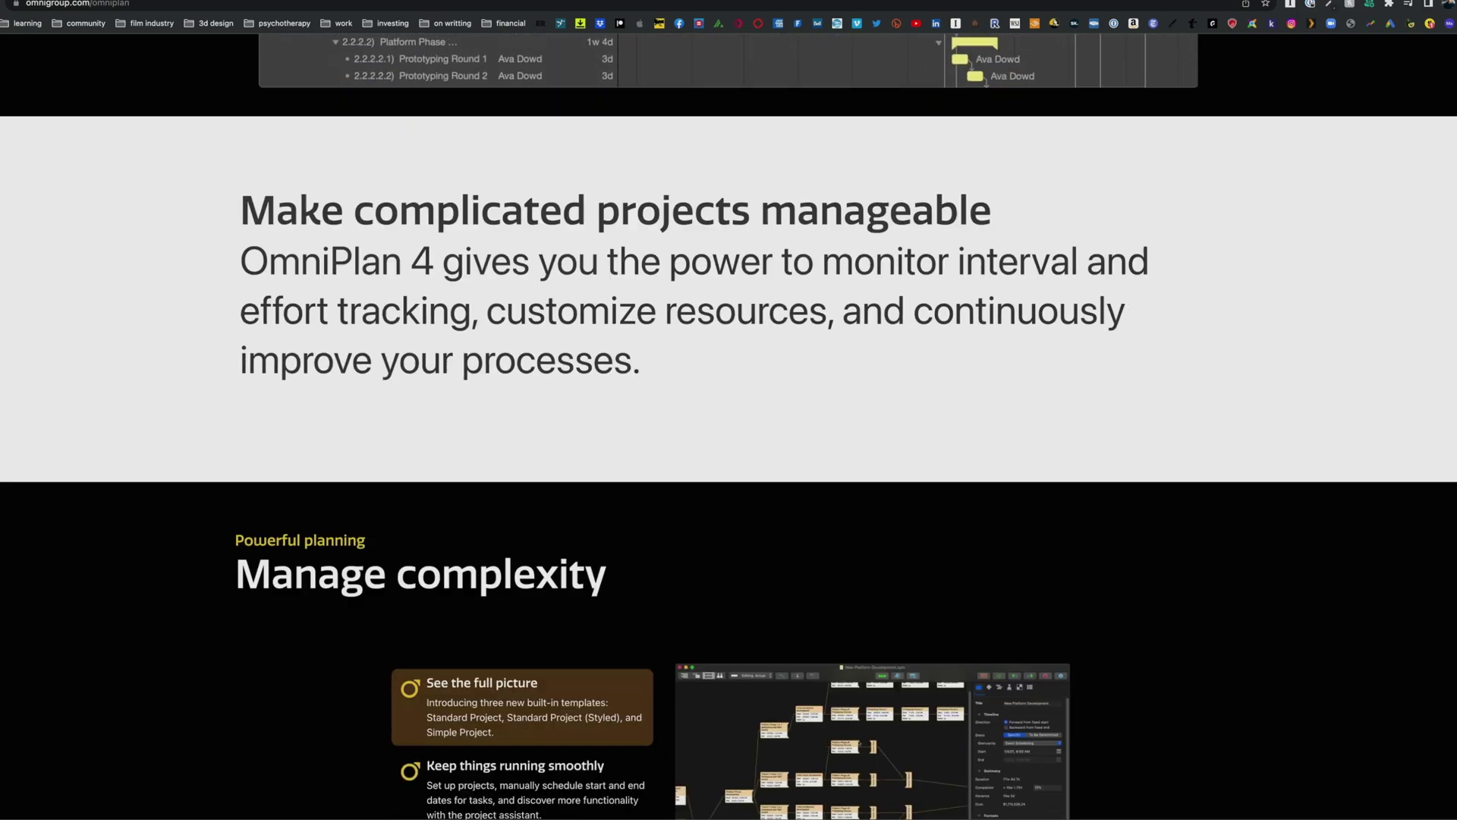
scroll(728, 410, down, 20)
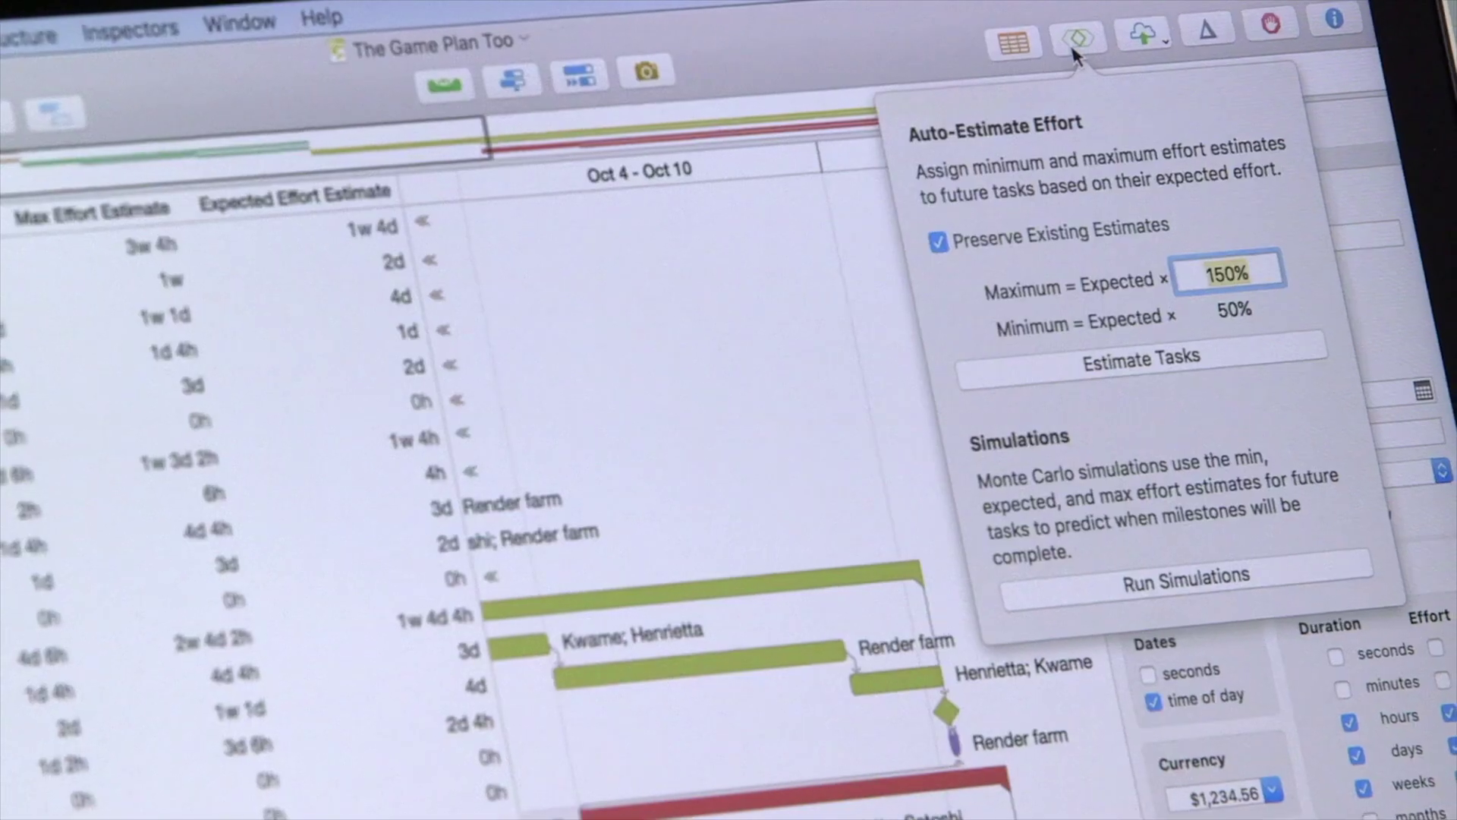
click(1182, 578)
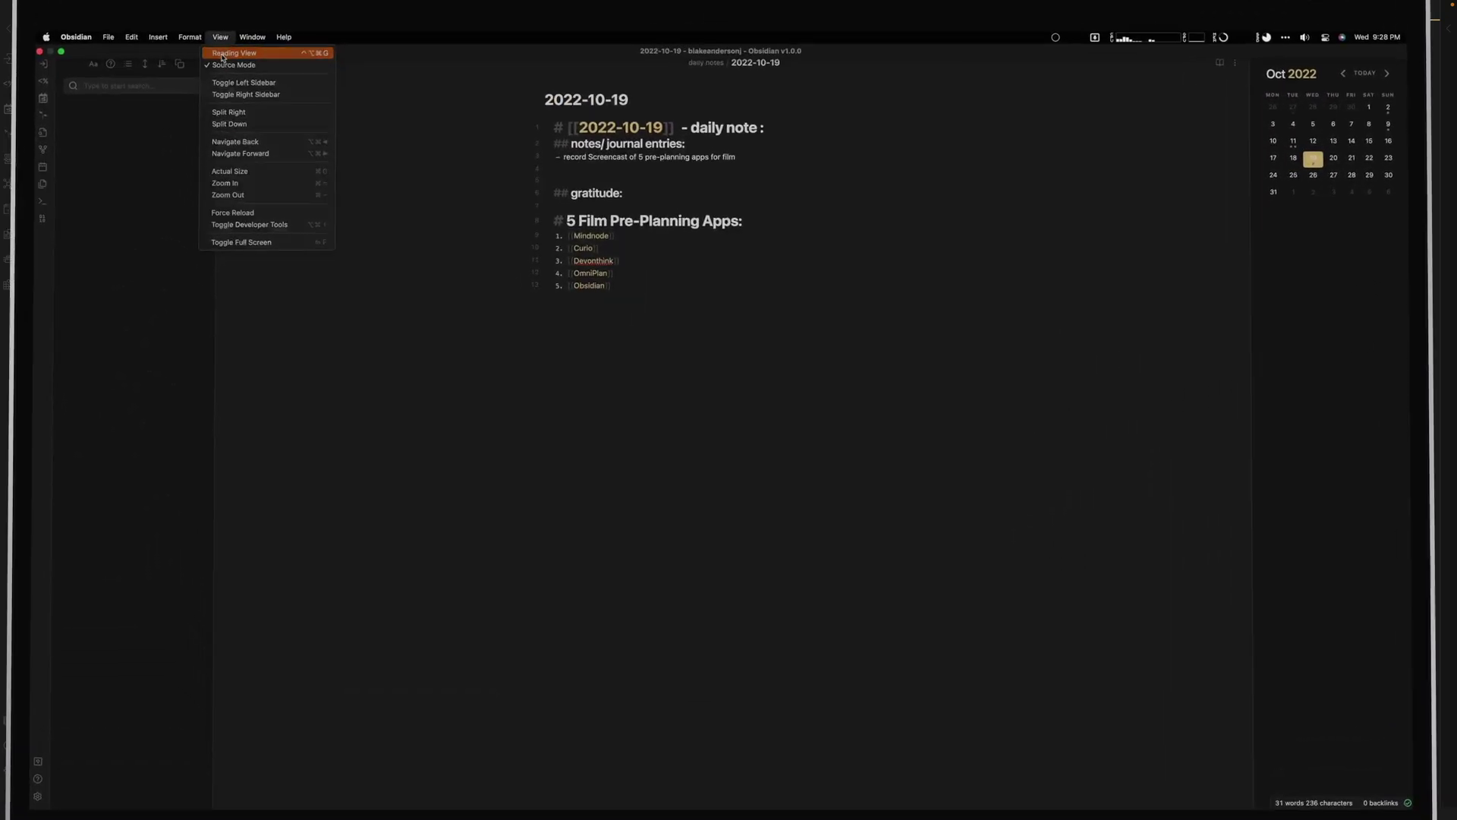
Switch the 2022-10-19 daily note from source mode to Reading View
click(234, 53)
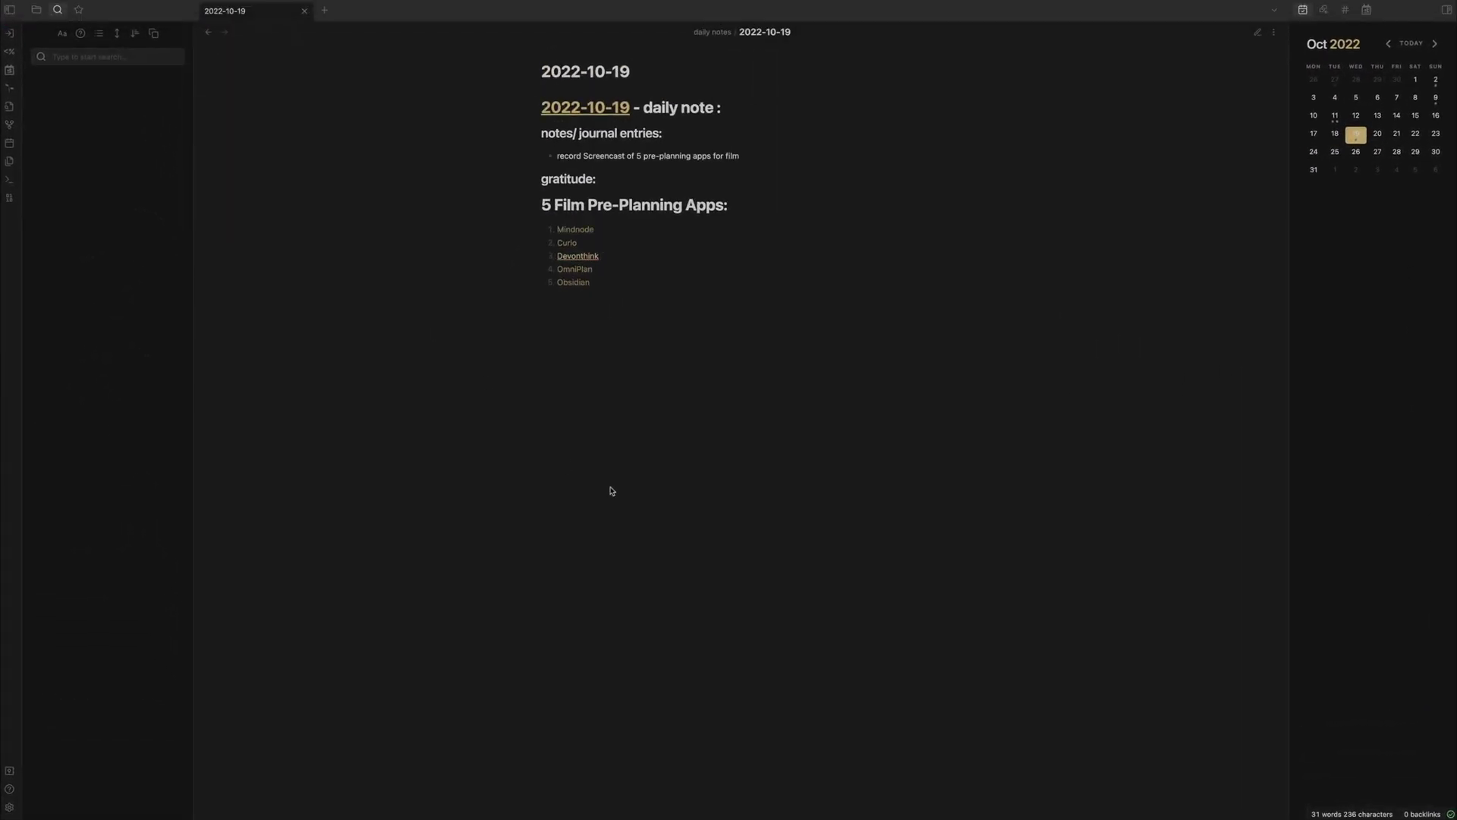
mouse_move(581, 264)
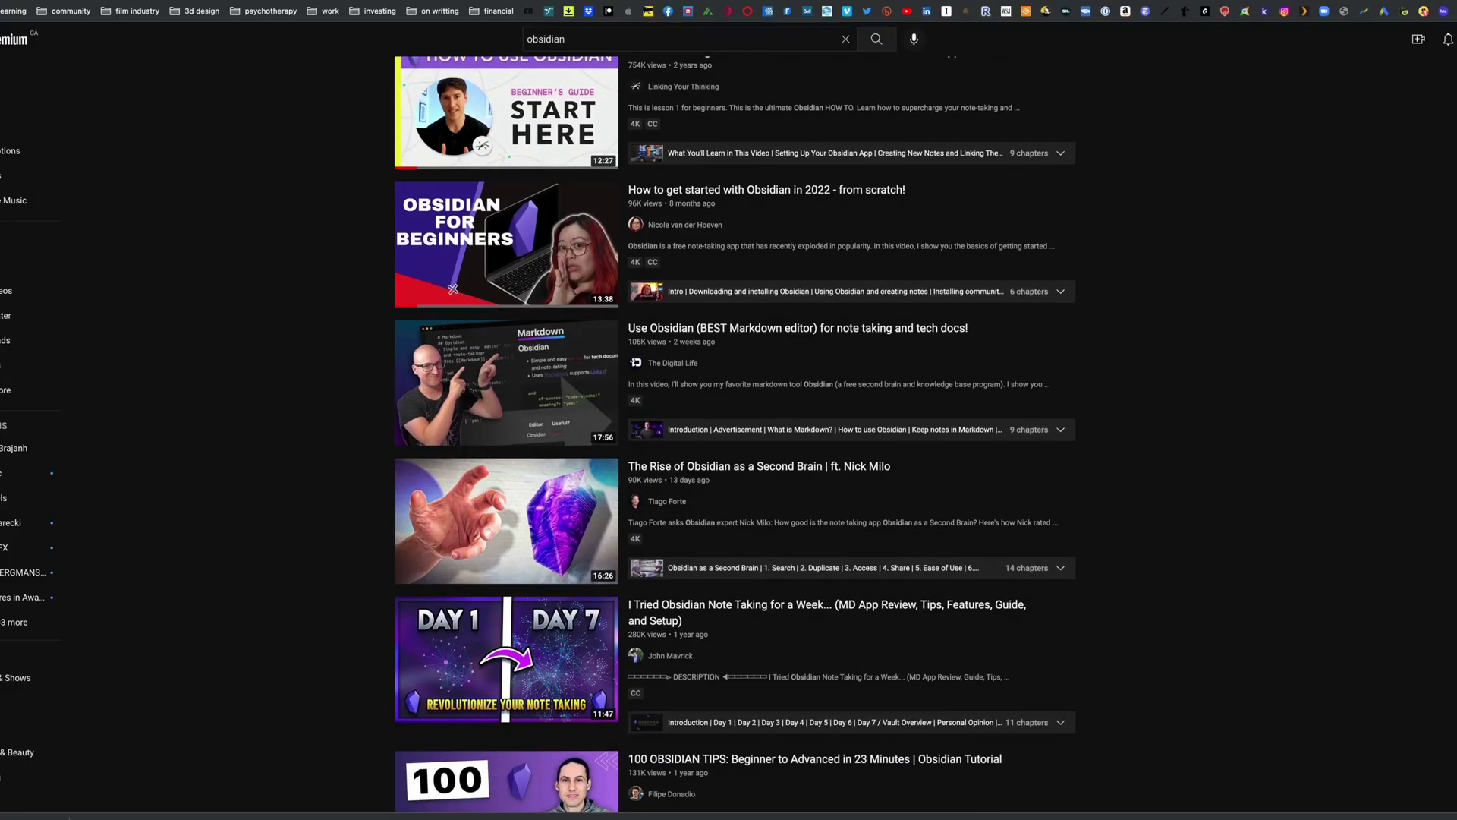
Scroll down the YouTube 'obsidian' results through the tutorial and review videos
scroll(734, 433, down, 4)
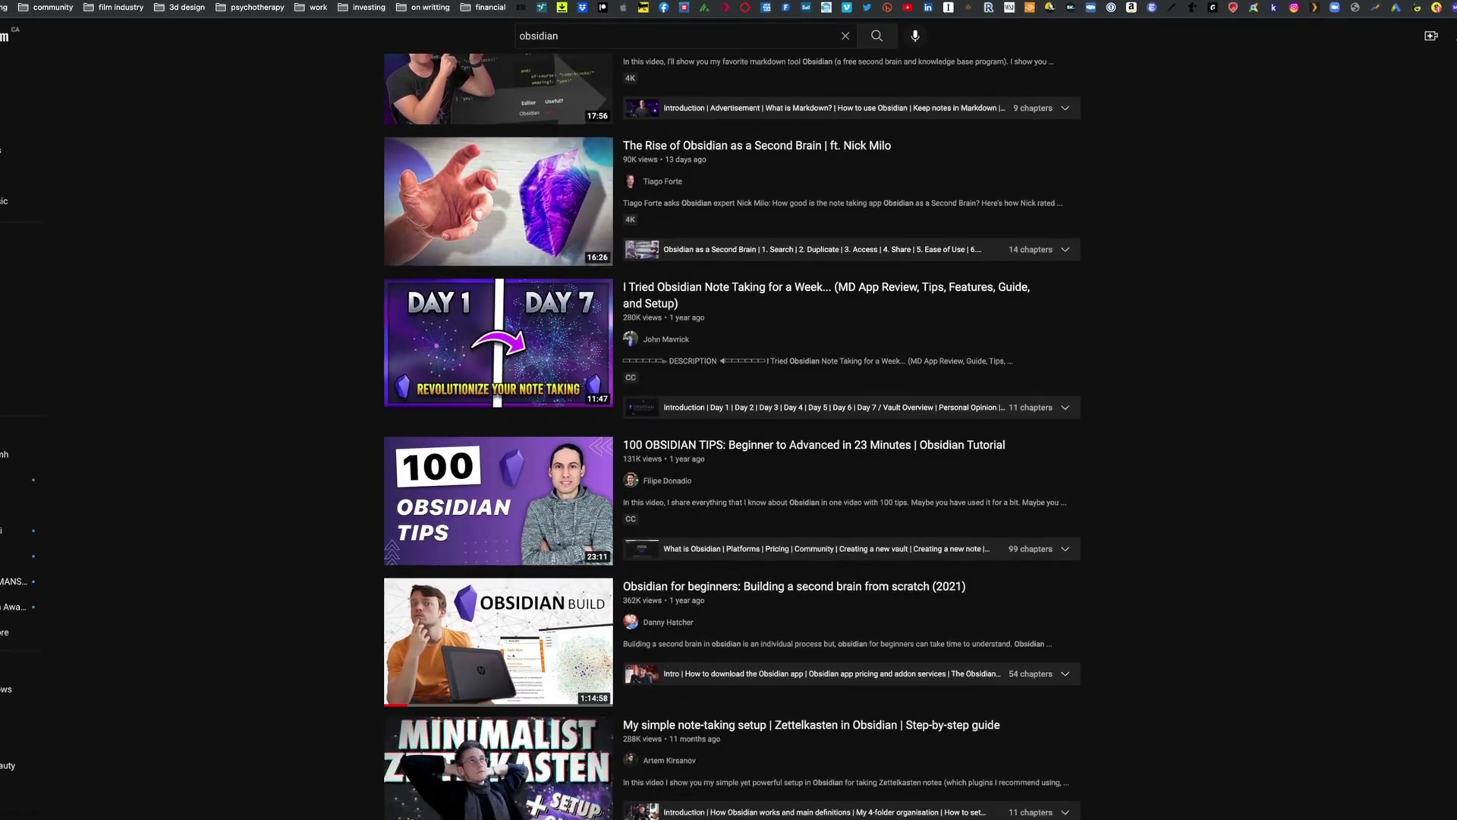
scroll(735, 433, down, 5)
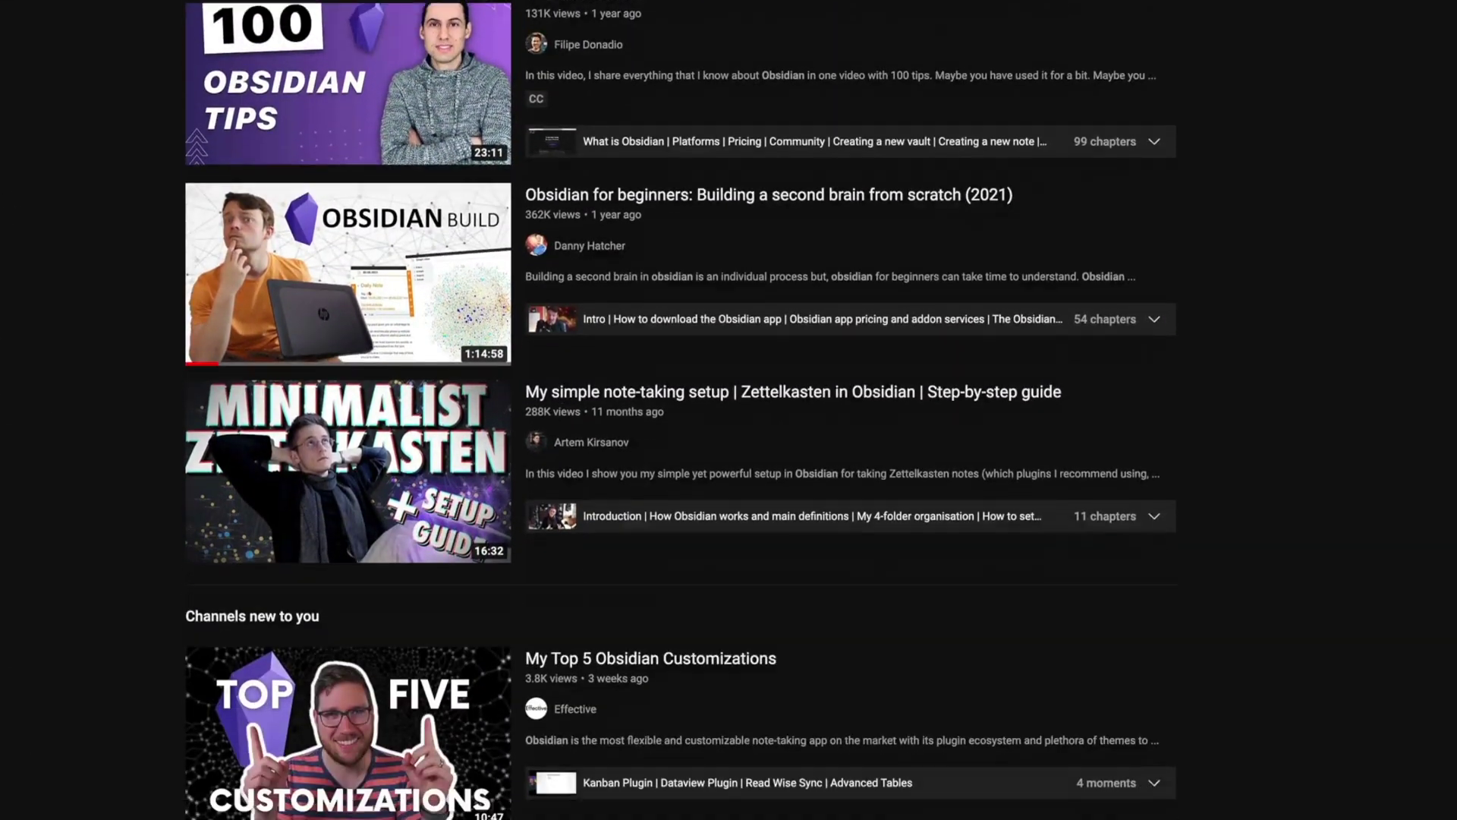
scroll(735, 432, down, 7)
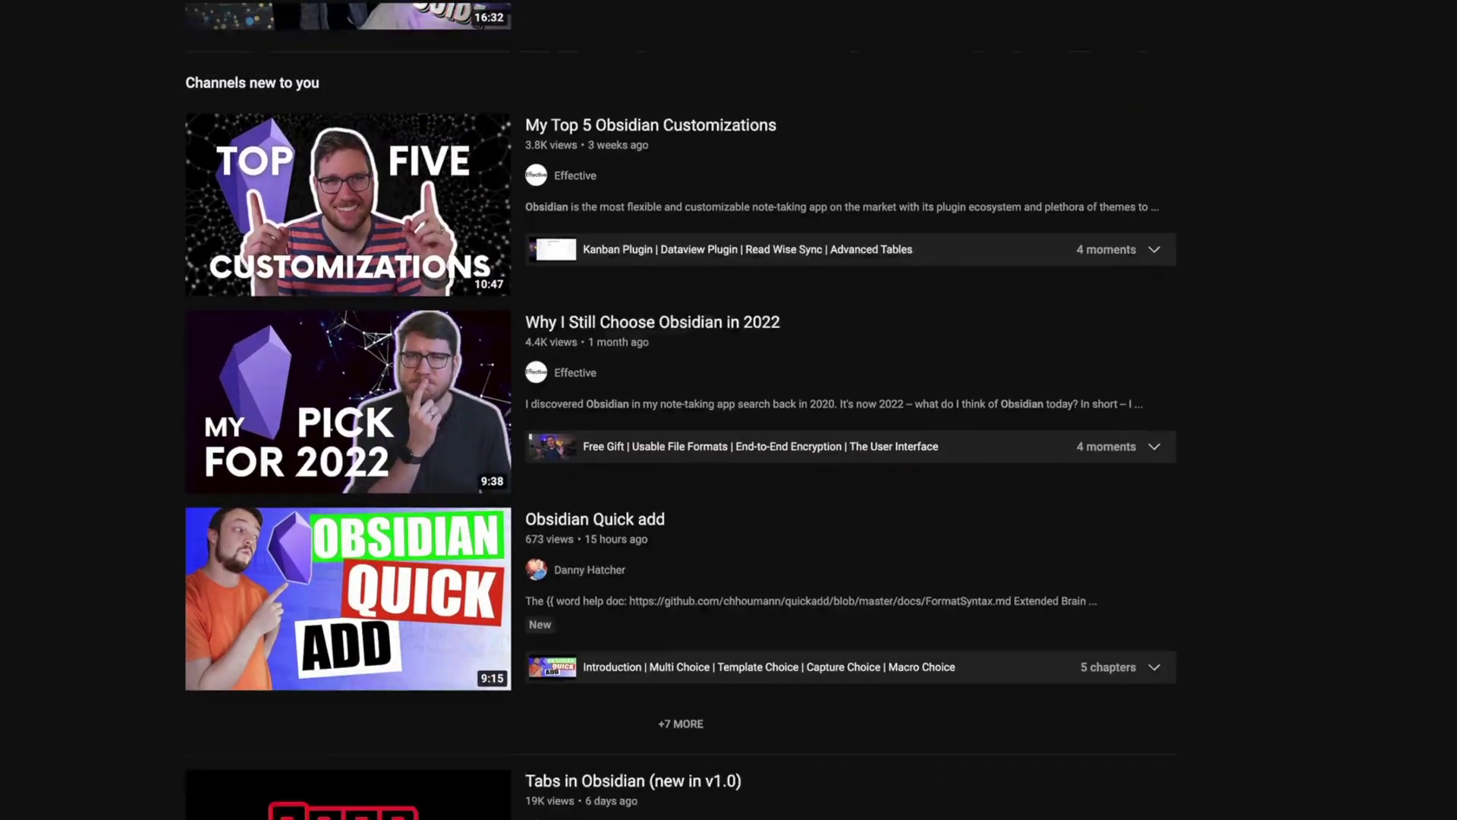
scroll(735, 432, down, 10)
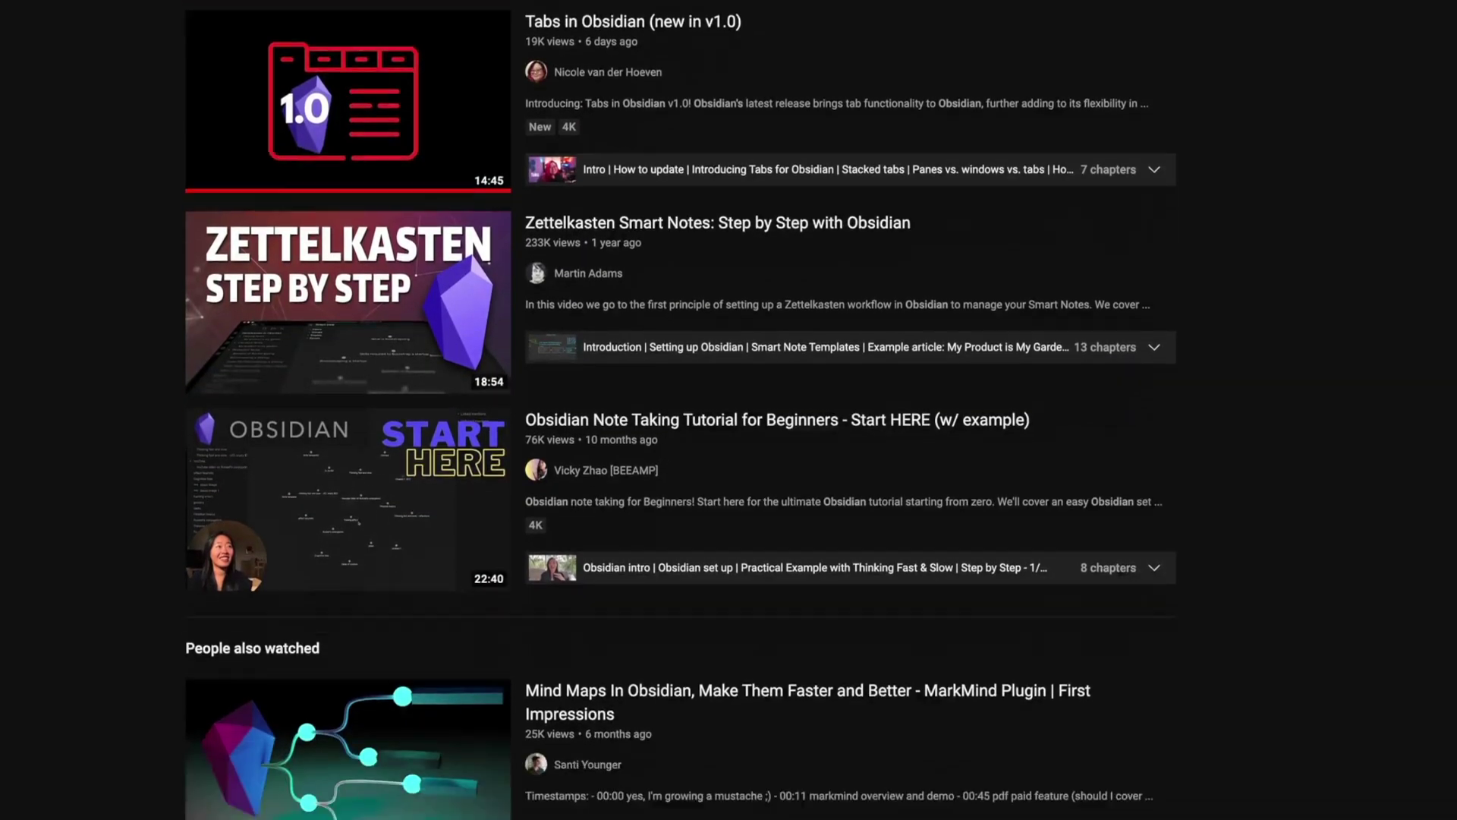
scroll(734, 433, down, 2)
scroll(729, 410, down, 8)
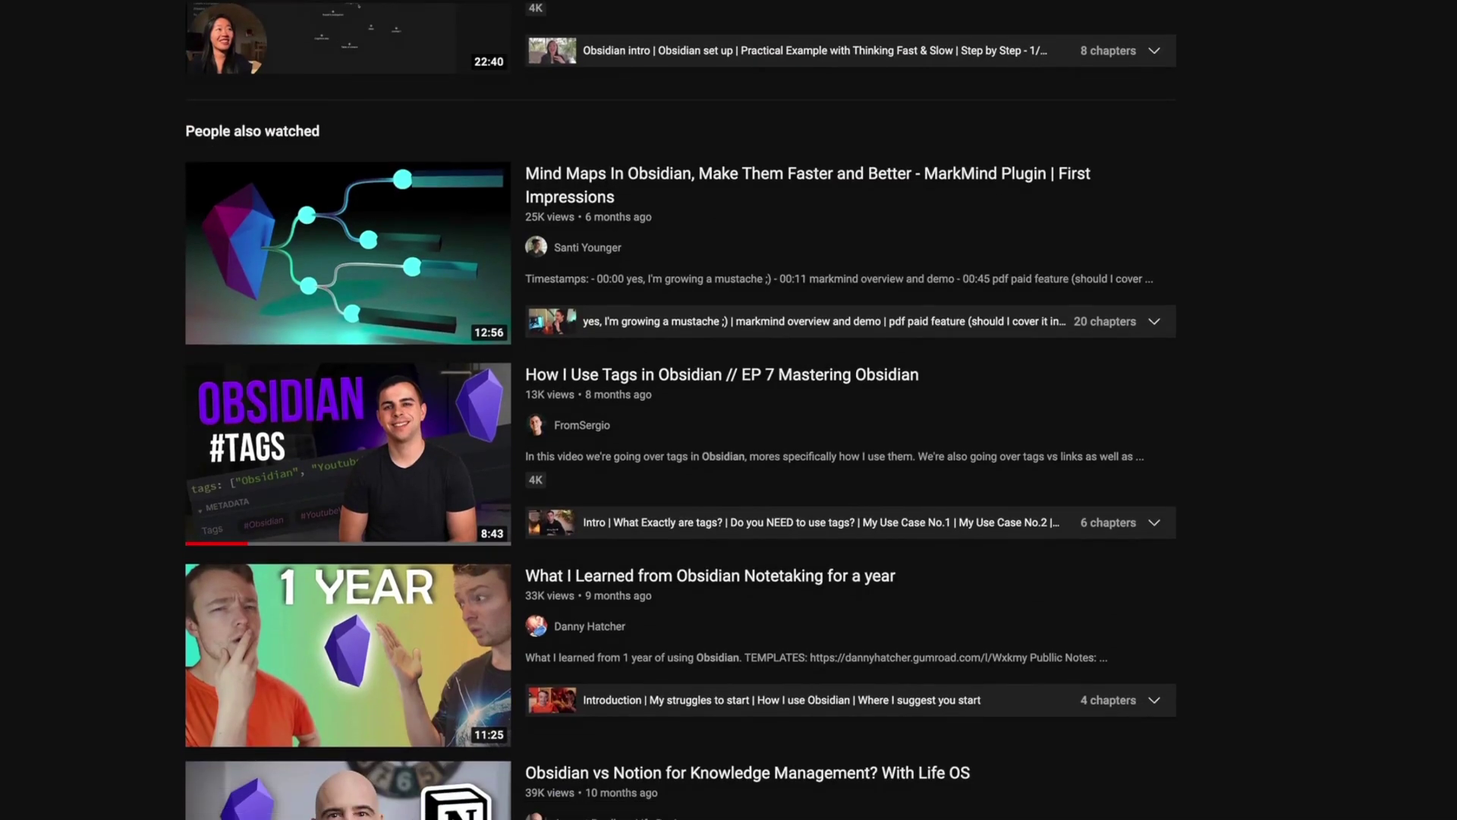
scroll(728, 410, down, 2)
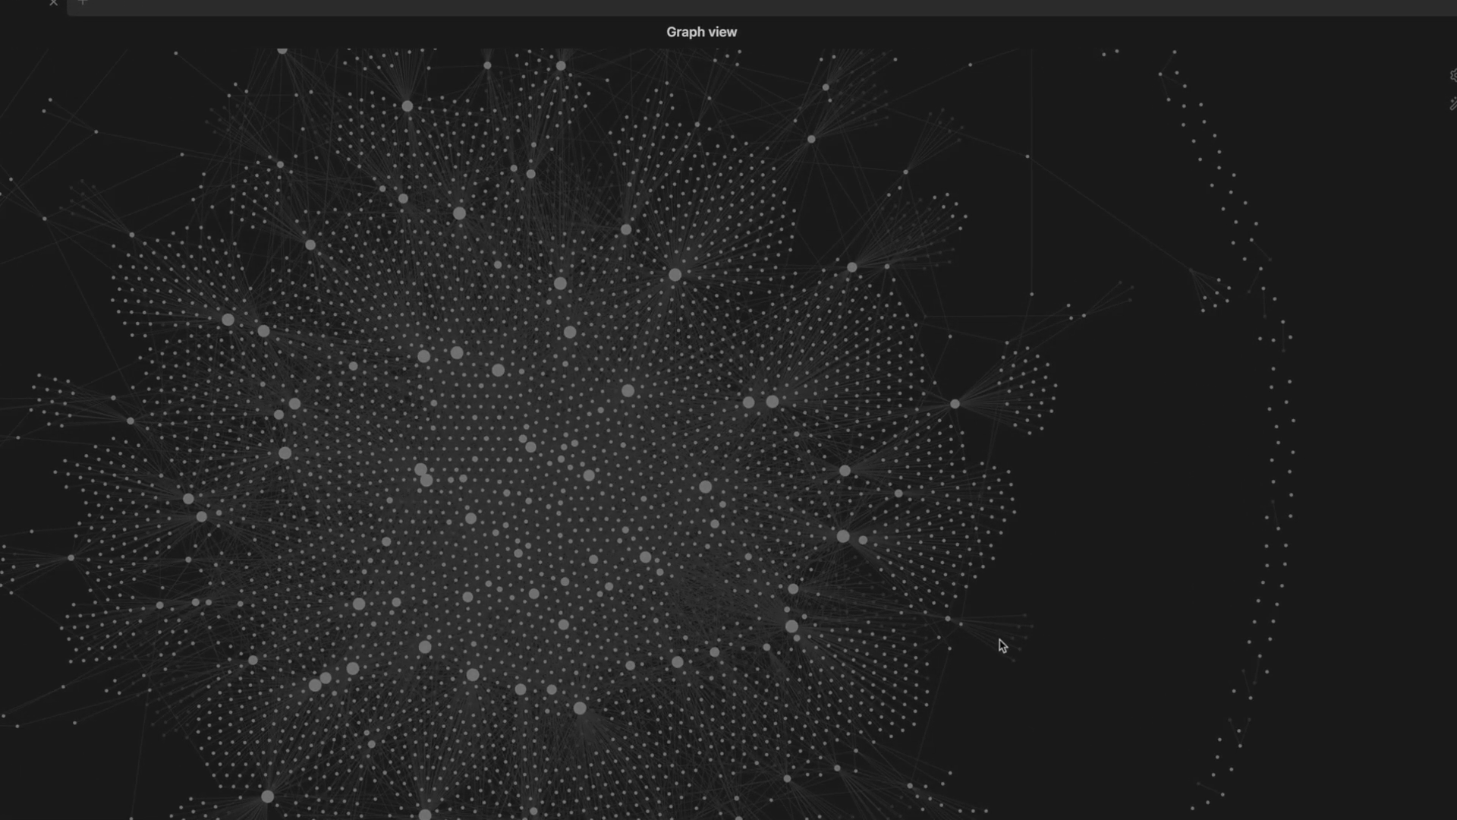
Zoom into the Obsidian vault graph so the dense clusters of linked note nodes spread apart
scroll(1001, 646, up, 5)
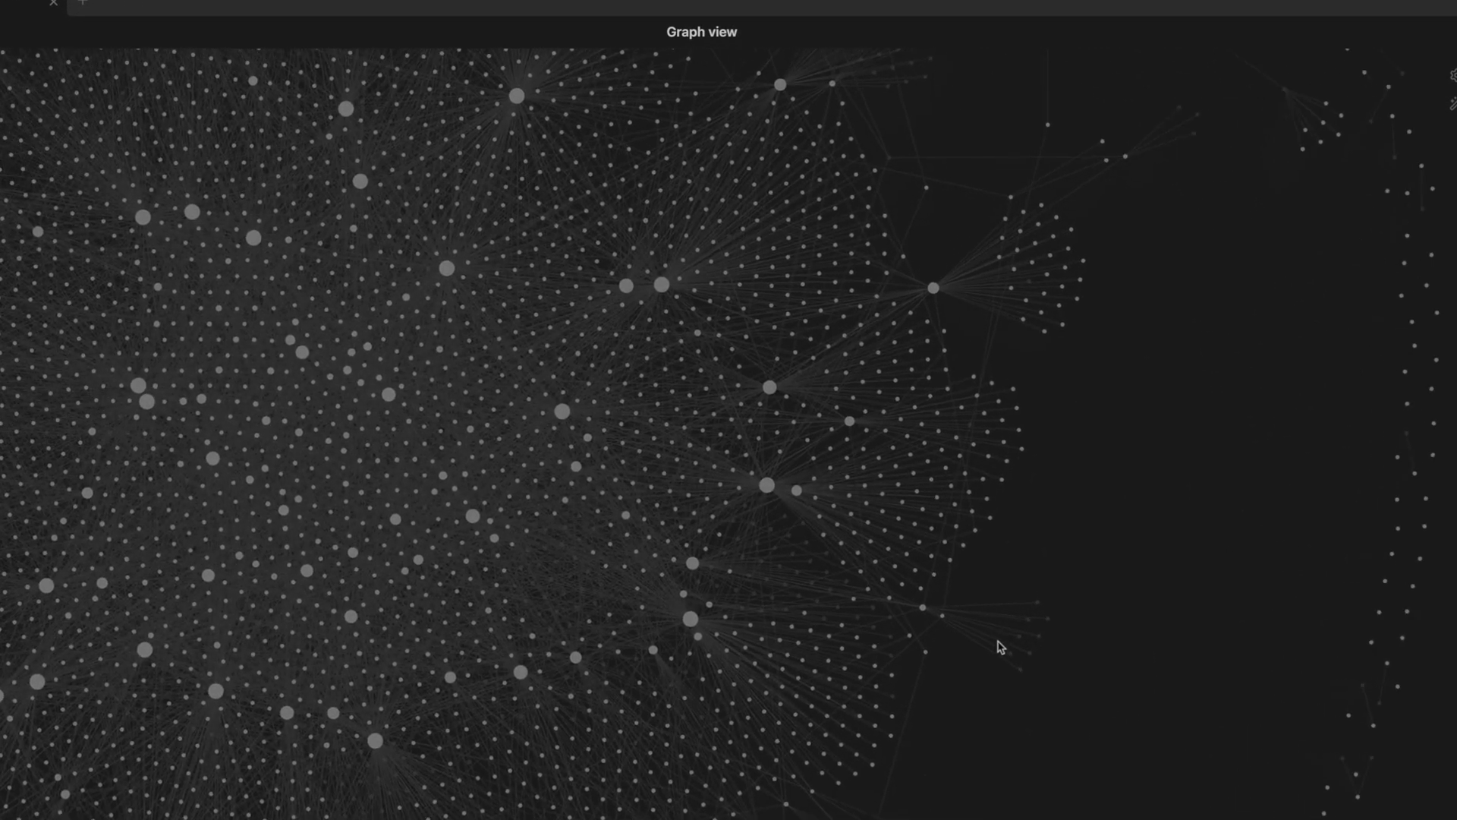
scroll(493, 613, up, 2)
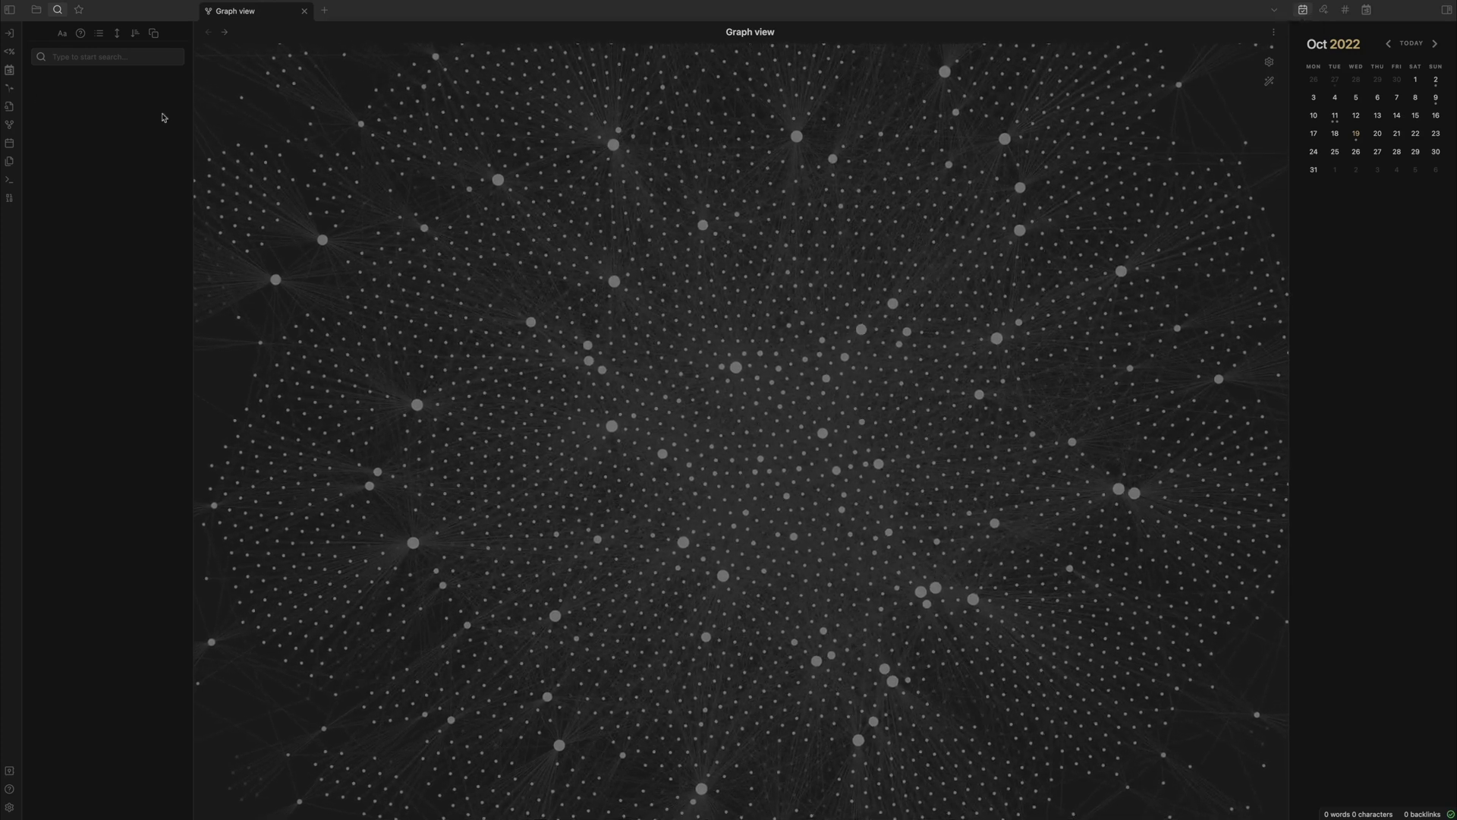
Open Obsidian's Preferences and view the Dataview plugin settings
mouse_move(21, 4)
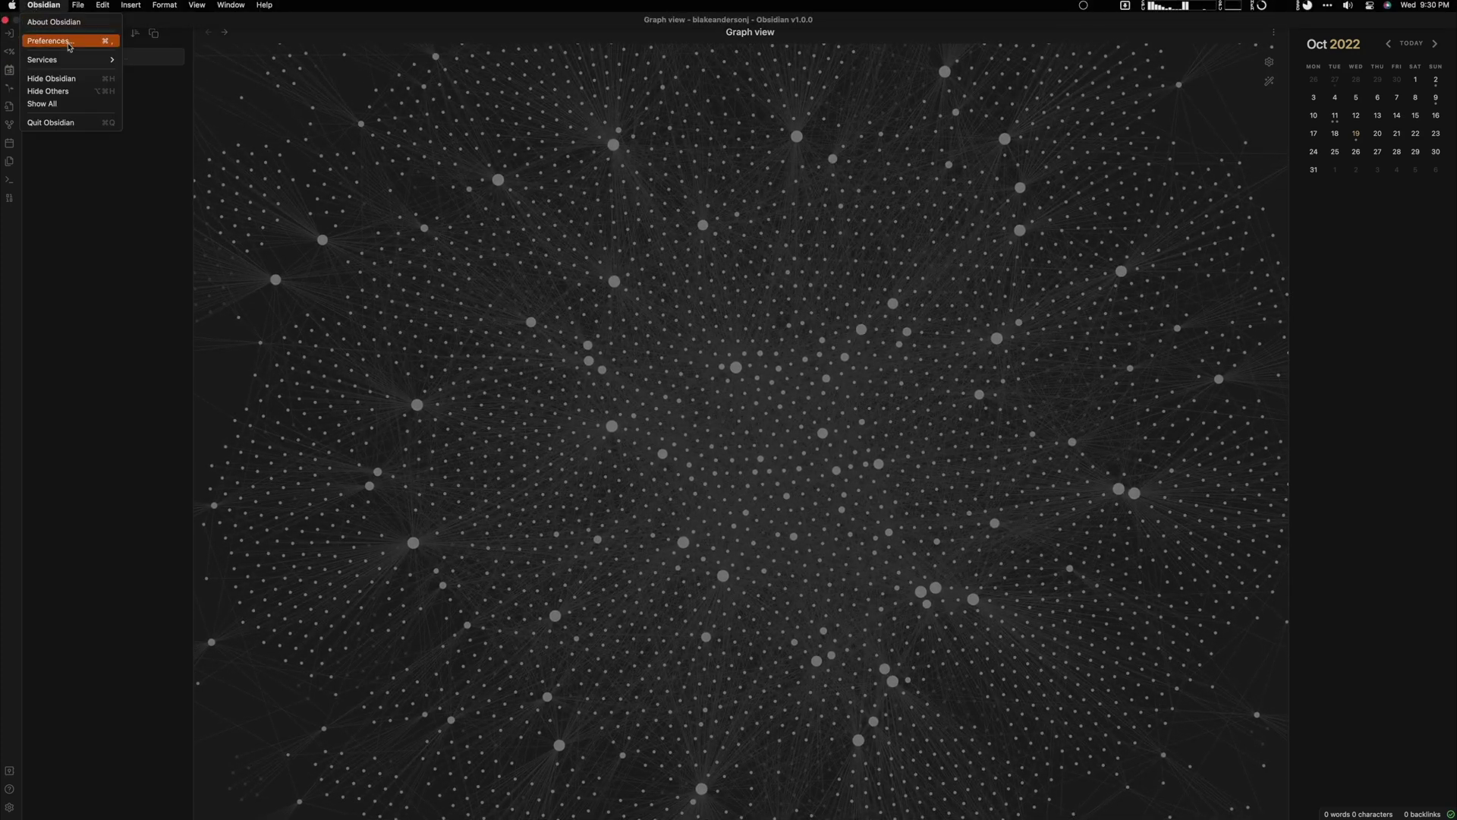
click(67, 43)
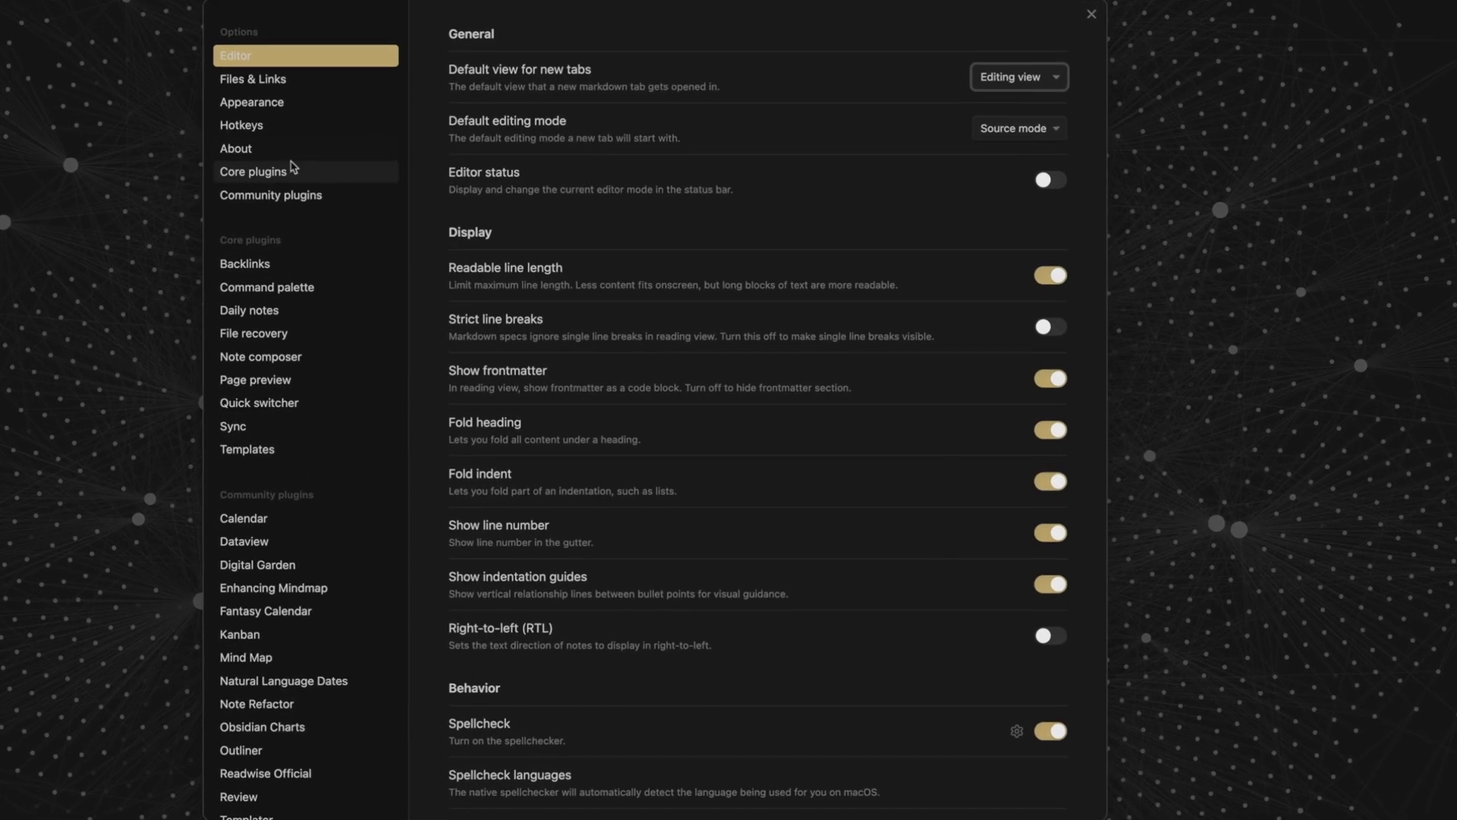
scroll(267, 484, down, 1)
click(256, 515)
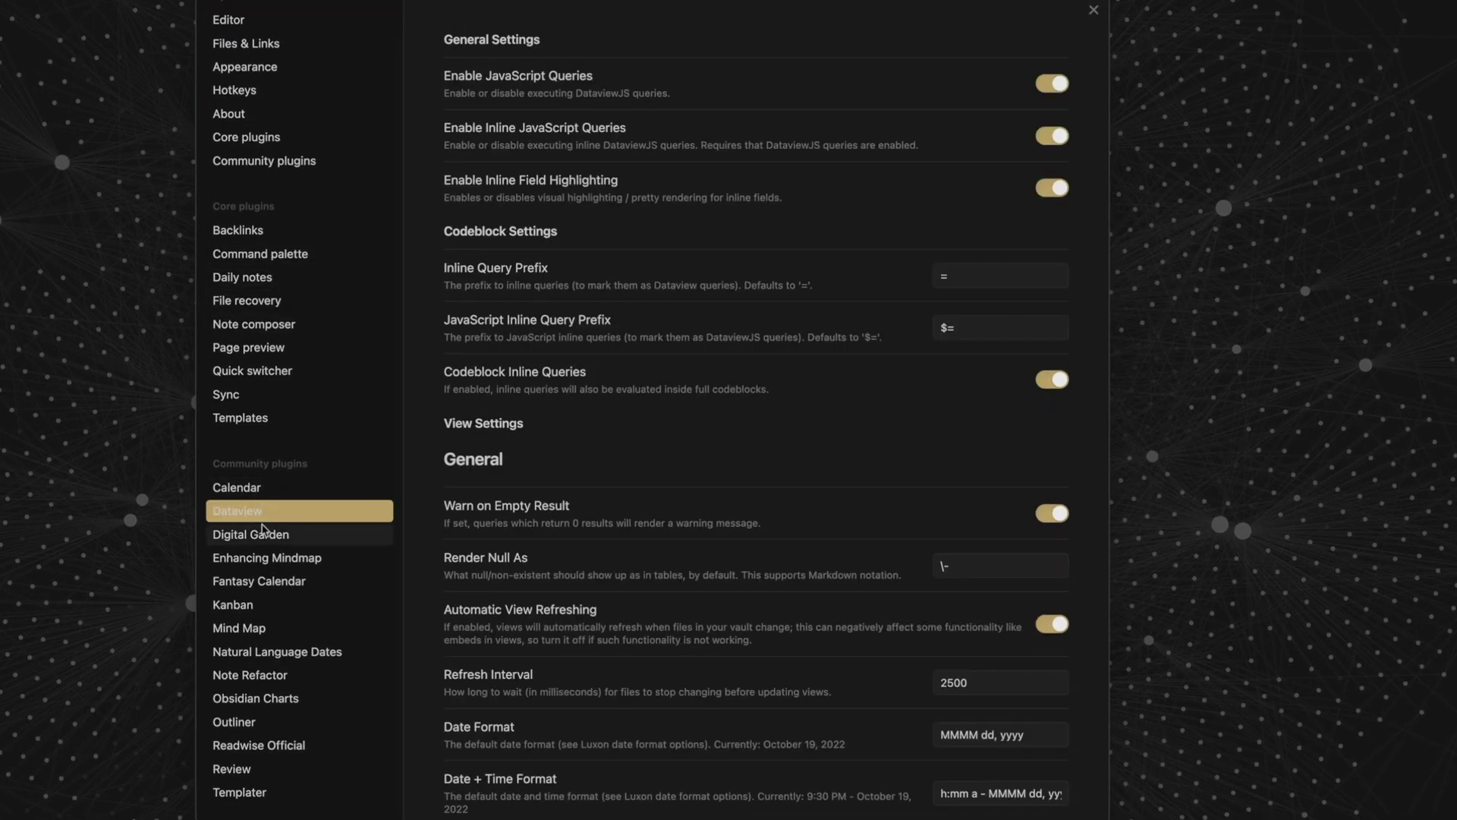
Look over the Templates settings, then return to the Editor settings page
click(242, 423)
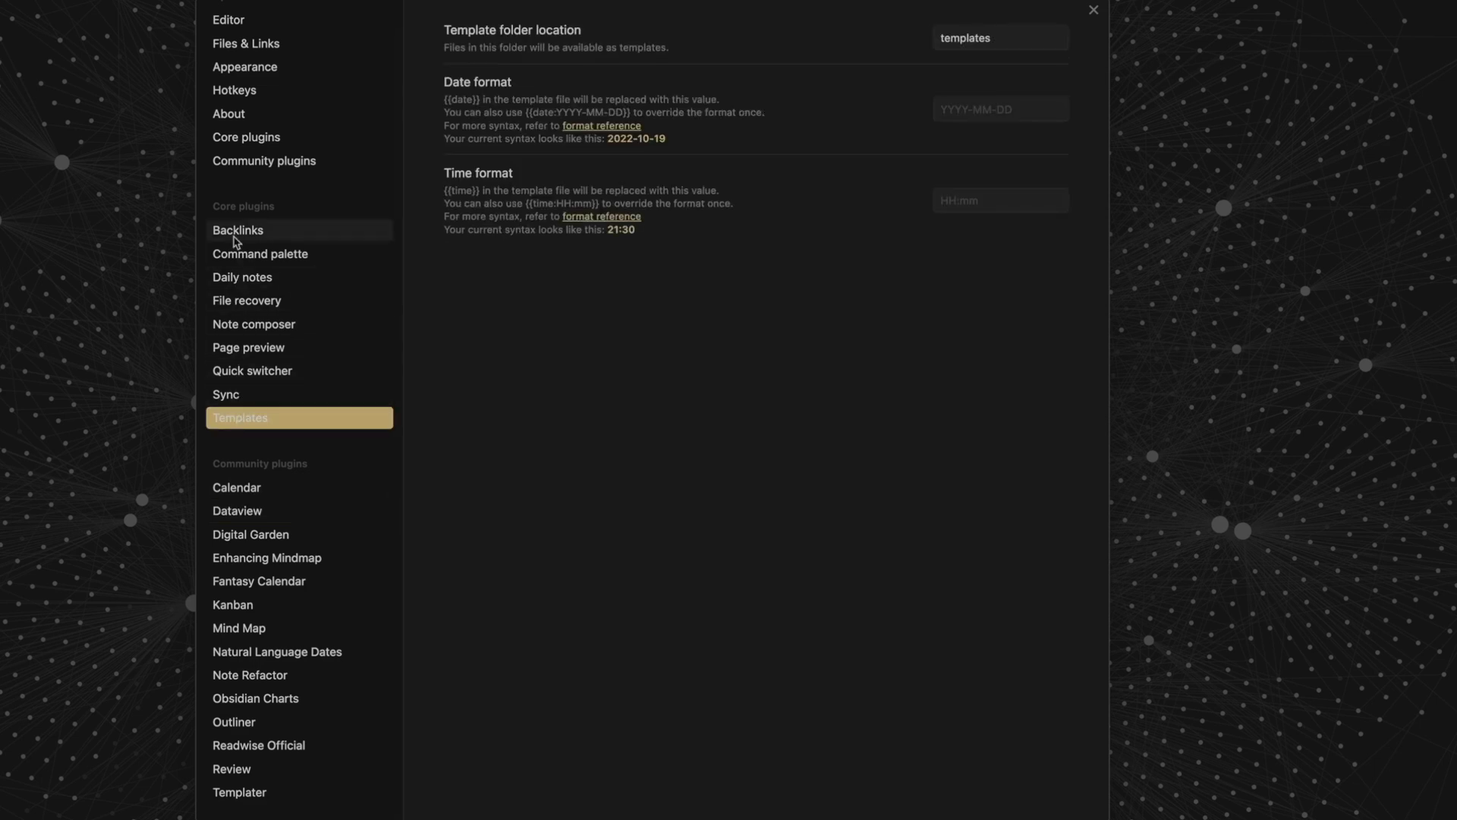
scroll(237, 228, up, 1)
click(242, 58)
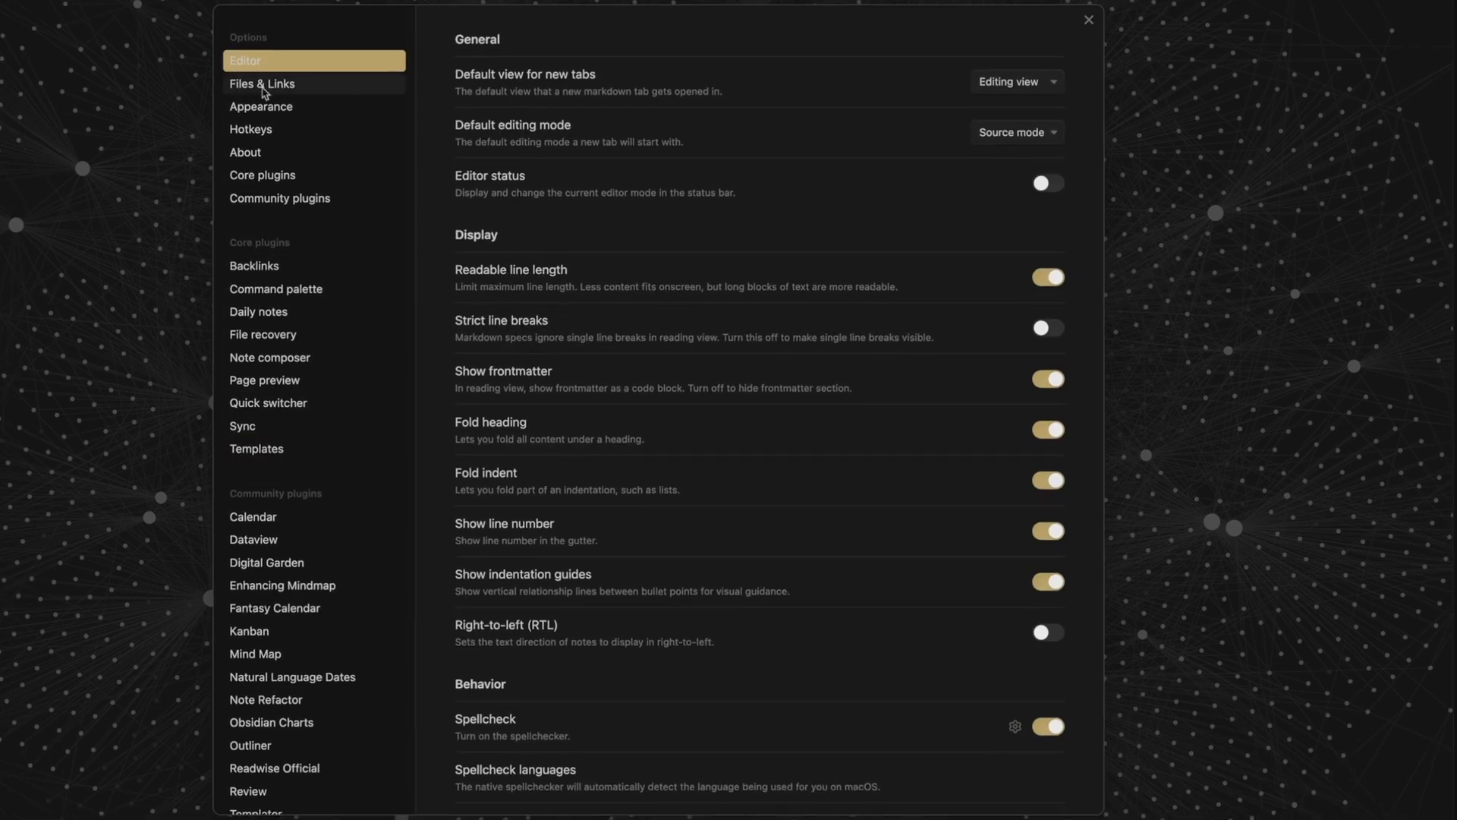